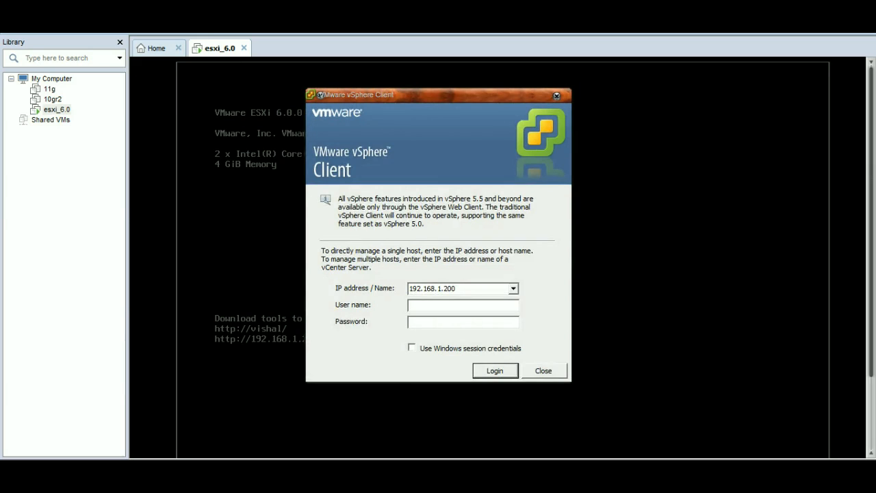
Step: Log in to the ESXi host 192.168.1.200 as root, entering the account password
{"action": "type", "text": "root"}
{"action": "key", "text": "Tab"}
{"action": "type", "text": "***********"}
{"action": "key", "text": "Return"}
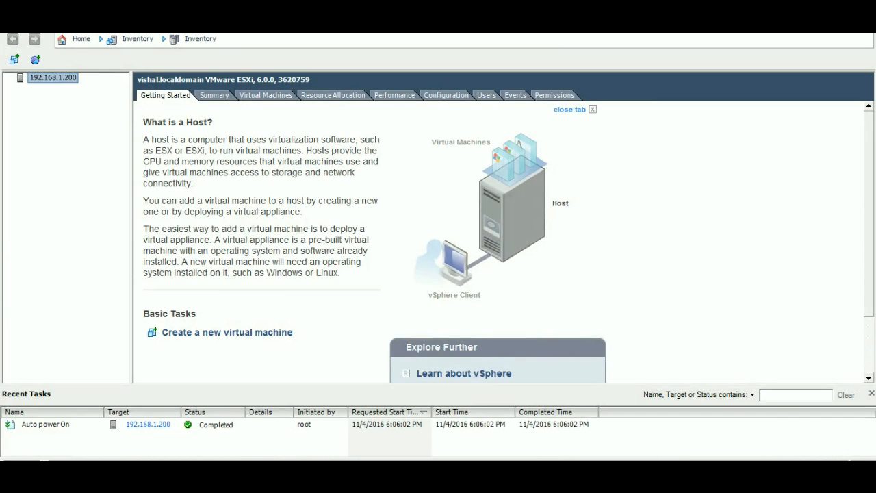
Step: Create a resource pool named 11g_R2_grid on the host, keeping the default CPU and memory resources
{"action": "left_click", "coordinate": [36, 61]}
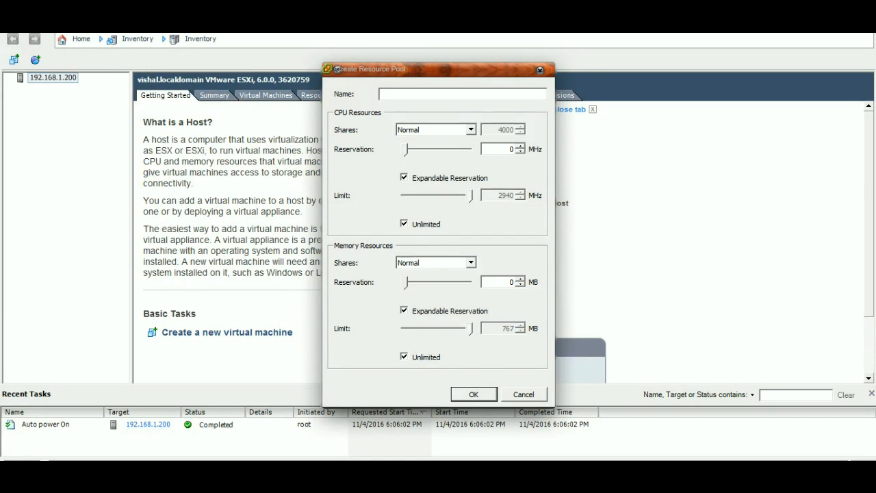
{"action": "type", "text": "11g_rR2_grid"}
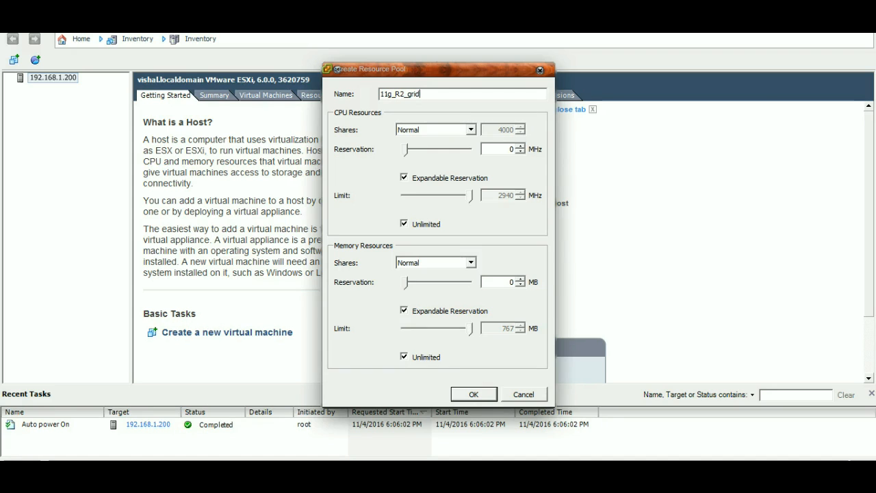
{"action": "key", "text": "Return"}
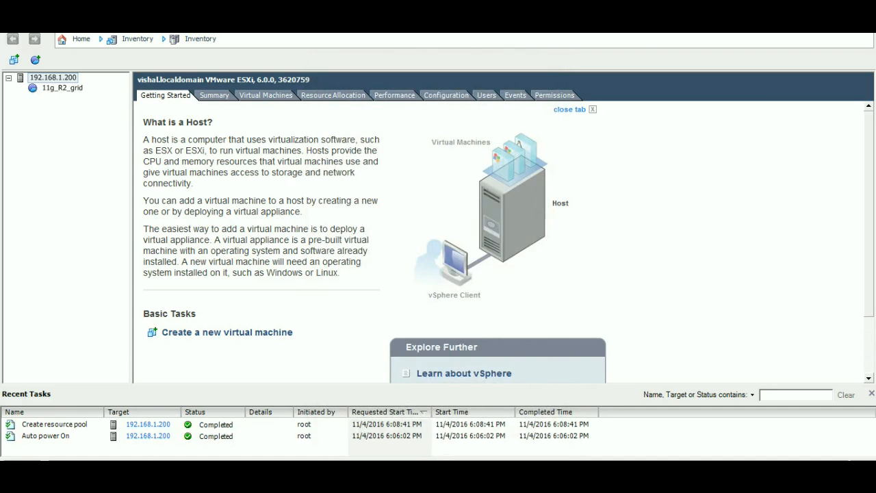
Step: Start adding Disk/LUN storage in the host's storage configuration, using the 200 GB local VMware disk
{"action": "left_click", "coordinate": [63, 88]}
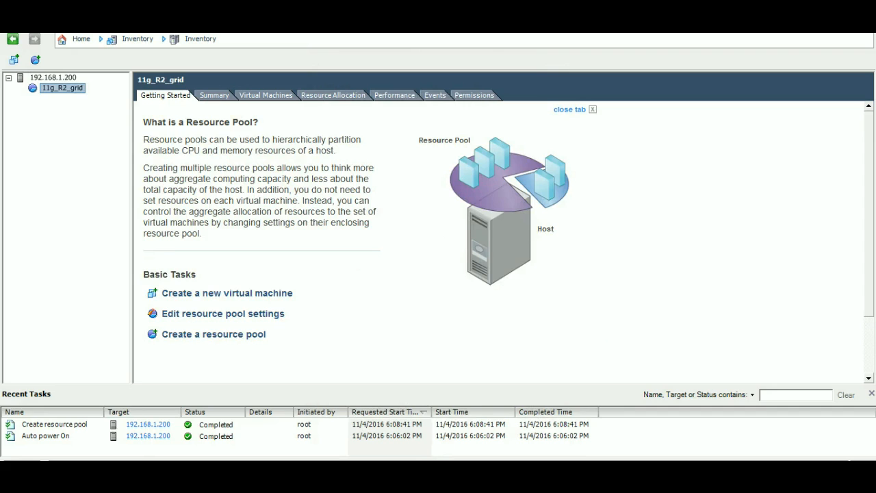
{"action": "left_click", "coordinate": [53, 78]}
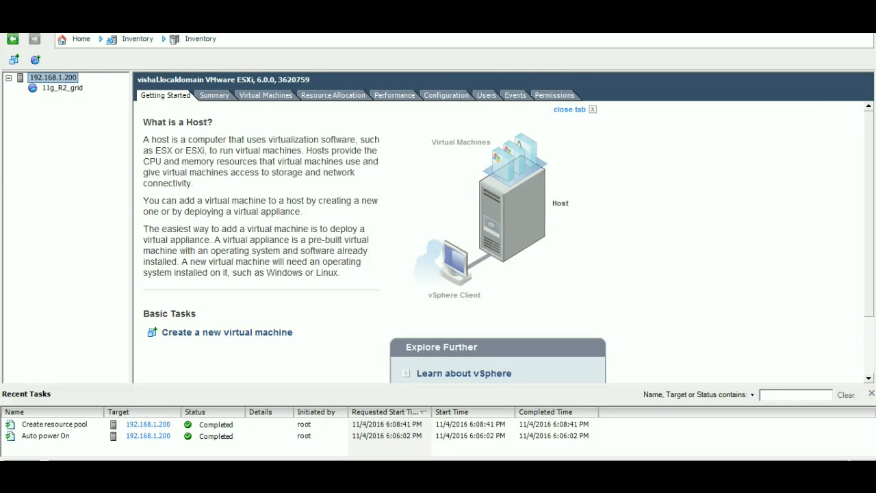
{"action": "left_click", "coordinate": [446, 95]}
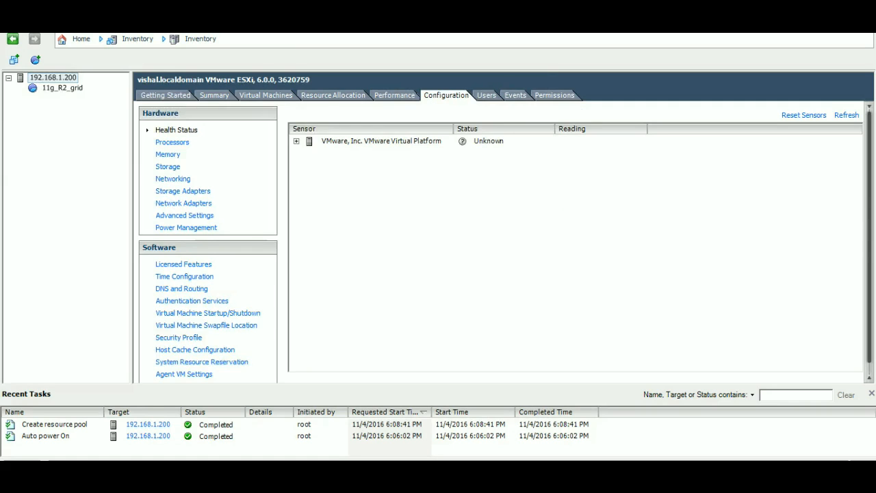
{"action": "left_click", "coordinate": [168, 167]}
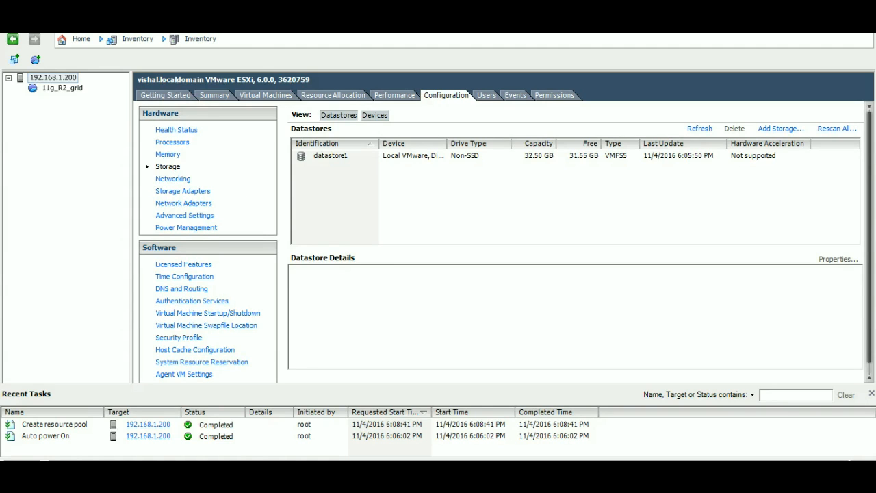
{"action": "left_click", "coordinate": [781, 129]}
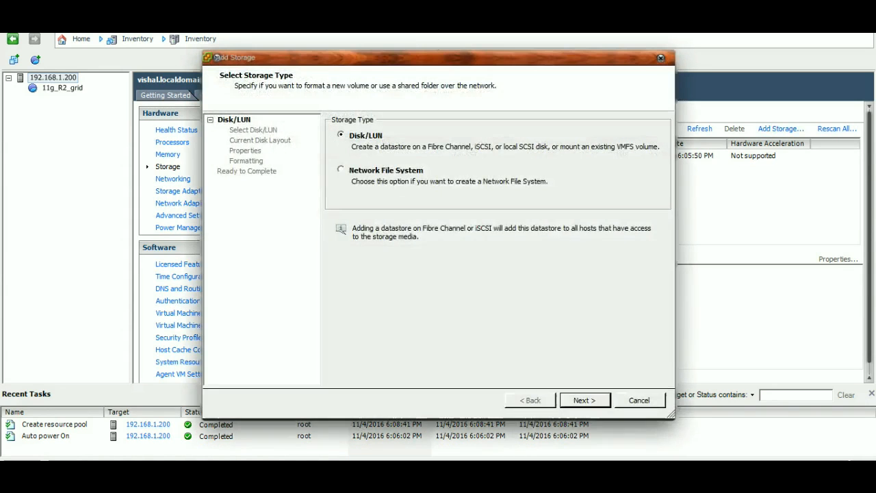
{"action": "left_click", "coordinate": [585, 401]}
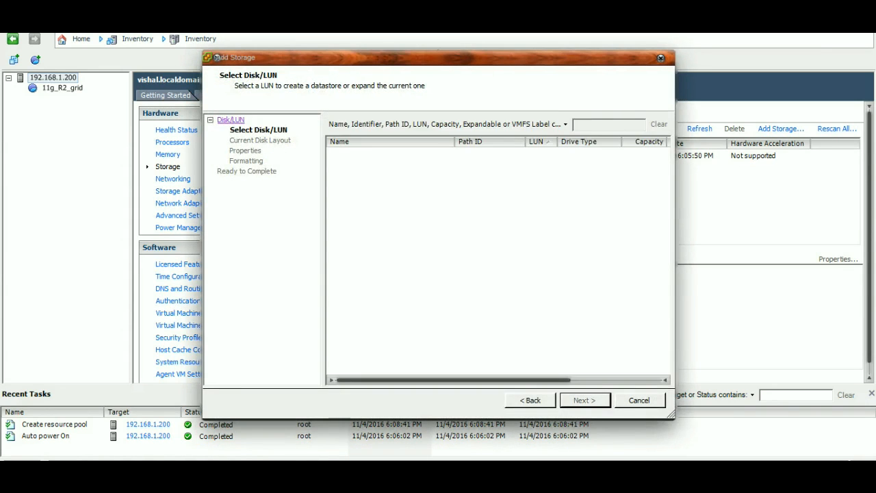
{"action": "left_click", "coordinate": [390, 154]}
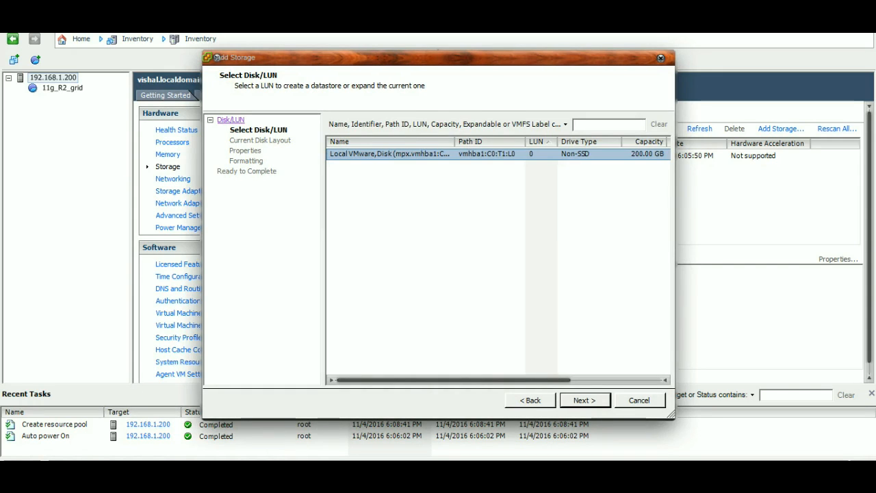
{"action": "left_click", "coordinate": [585, 401]}
{"action": "key", "text": "Return"}
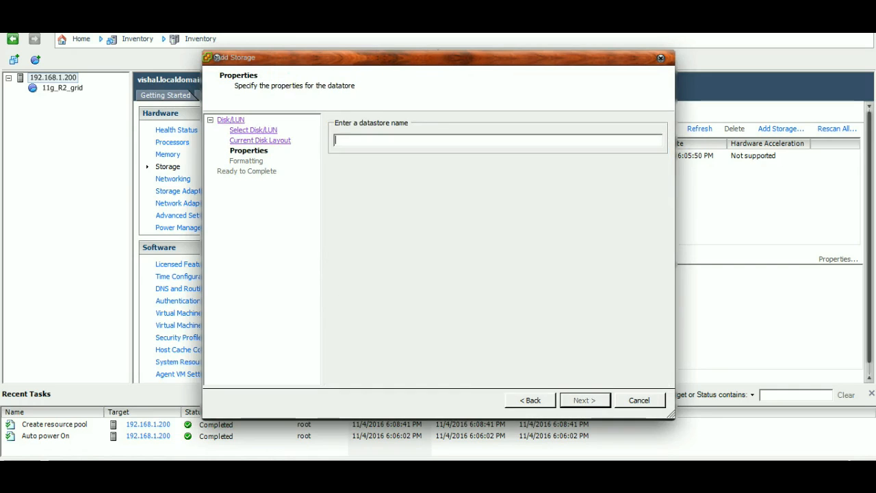
Step: Name the datastore san_storage_for_rac, allocate the maximum available space and finish creating it
{"action": "type", "text": "san_storage_fo"}
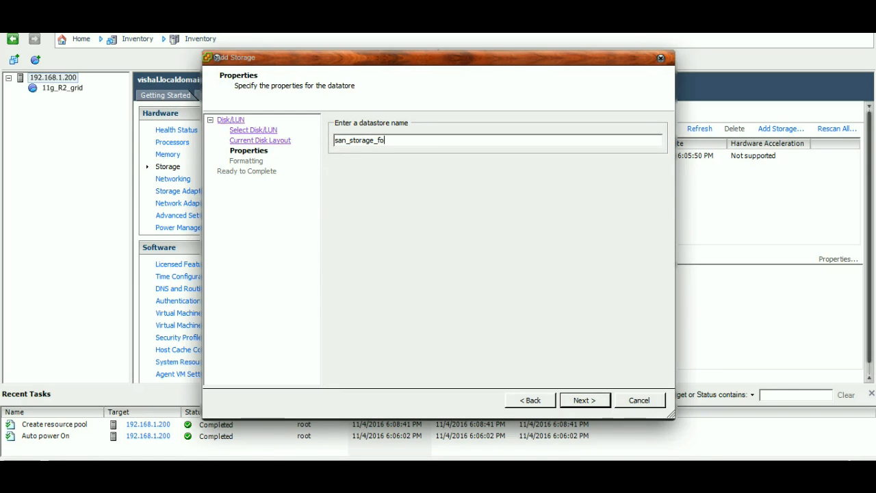
{"action": "type", "text": "r_rac"}
{"action": "key", "text": "Return"}
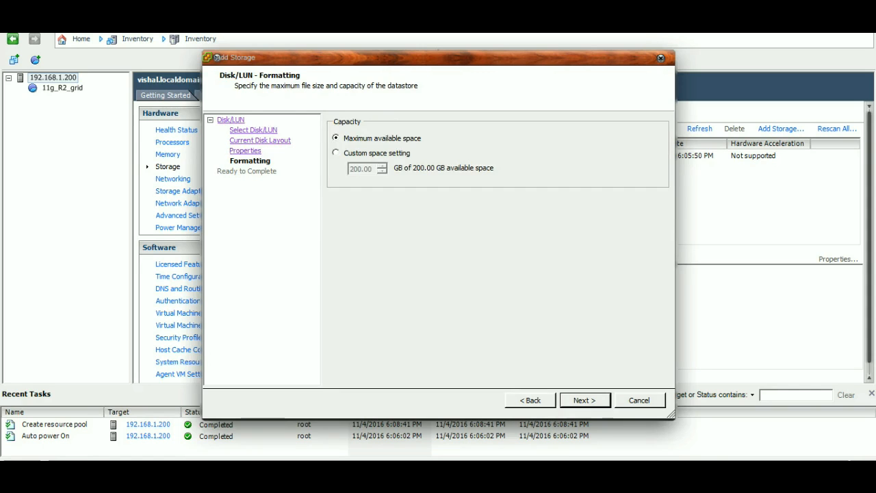
{"action": "key", "text": "Return"}
Step: Rescan all of the host's storage and show the details of the san_storage_for_rac datastore
{"action": "key", "text": "Return"}
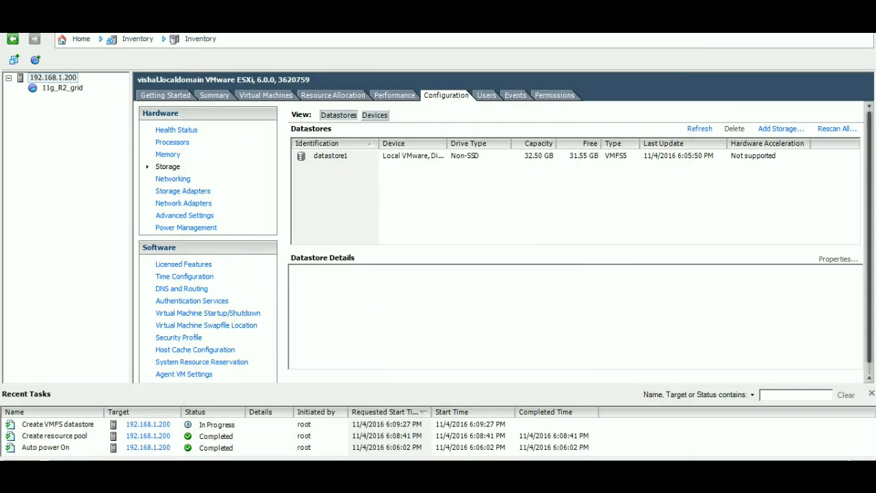
{"action": "left_click", "coordinate": [836, 128]}
{"action": "key", "text": "Return"}
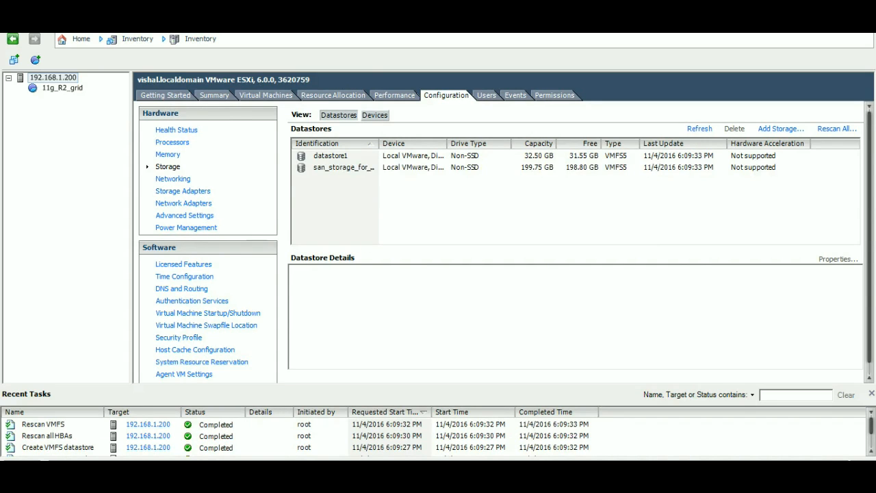
{"action": "left_click", "coordinate": [343, 168]}
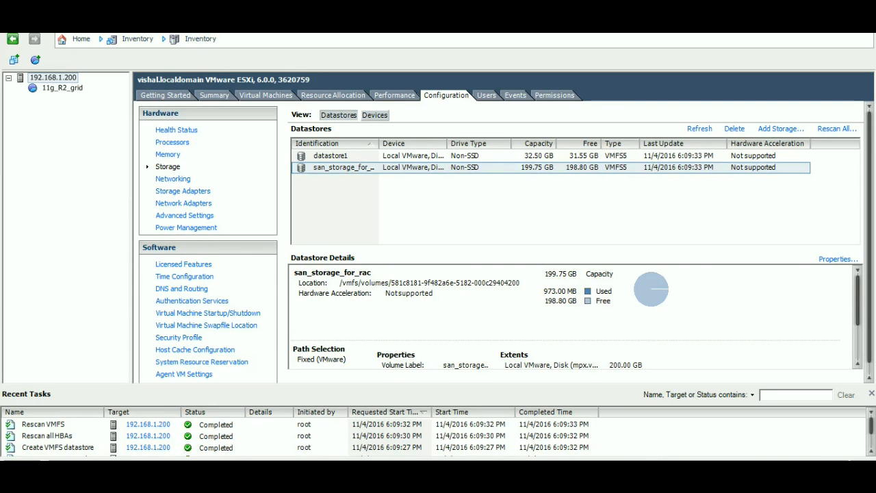
Step: Begin a typical virtual machine named openfiler in the 11g_R2_grid pool, stored on the san_storage_for_rac datastore
{"action": "left_click", "coordinate": [53, 77]}
{"action": "left_click", "coordinate": [166, 96]}
{"action": "left_click", "coordinate": [53, 78]}
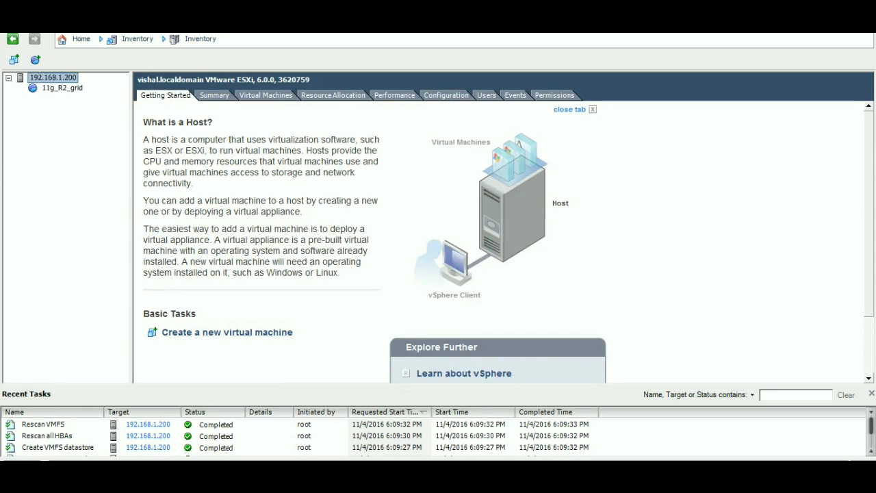
{"action": "left_click", "coordinate": [63, 88]}
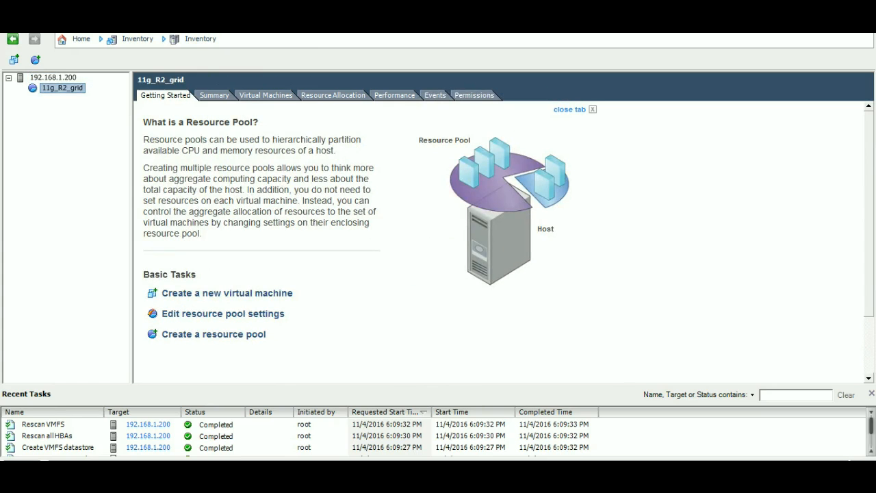
{"action": "left_click", "coordinate": [227, 293]}
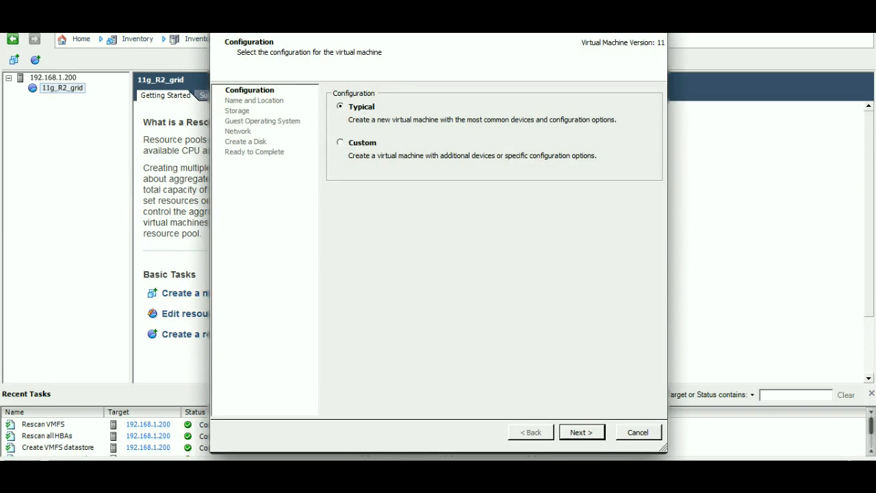
{"action": "key", "text": "Return"}
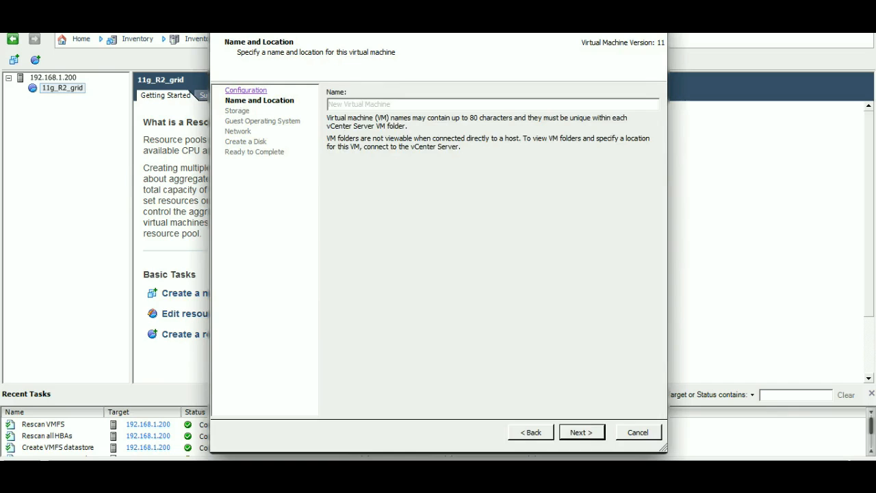
{"action": "key", "text": "Return"}
{"action": "key", "text": "alt+b"}
{"action": "key", "text": "BackSpace"}
{"action": "type", "text": "openfiler"}
{"action": "key", "text": "Return"}
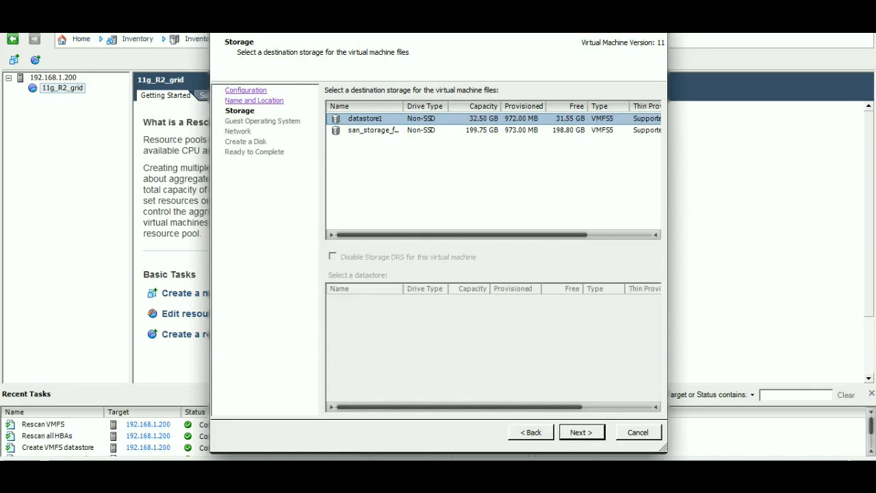
{"action": "left_click", "coordinate": [373, 130]}
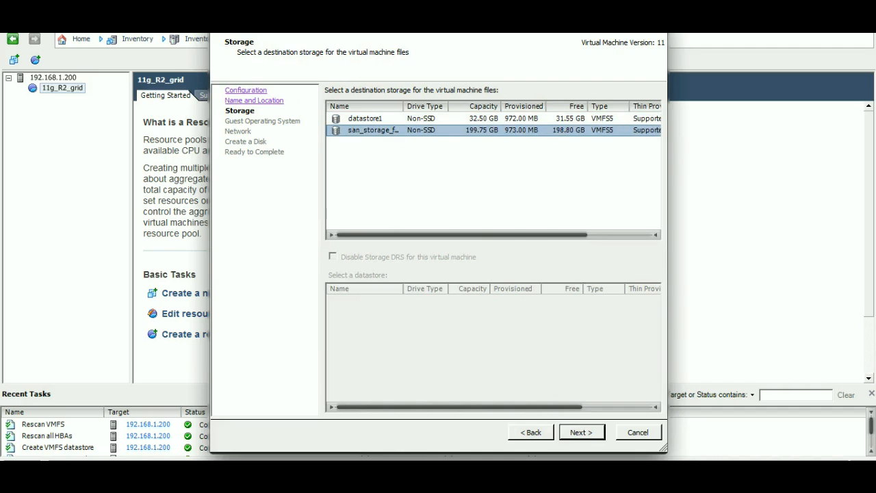
{"action": "key", "text": "Return"}
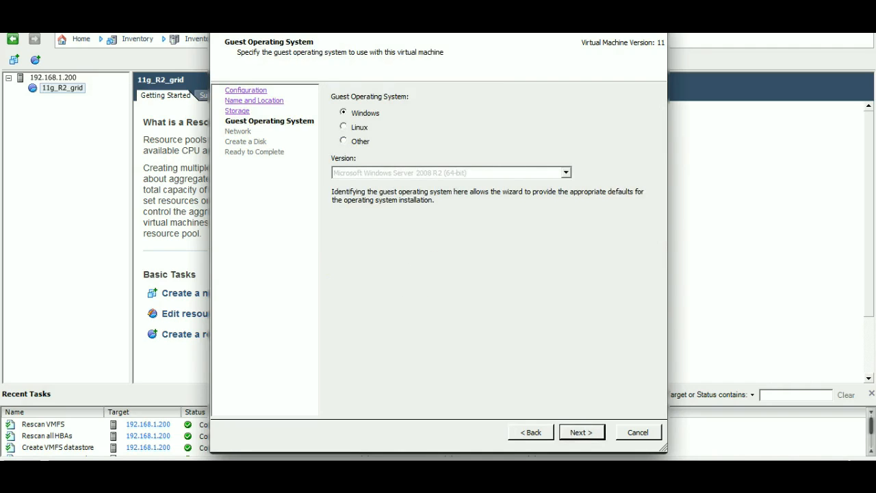
Step: Set the virtual machine's guest operating system to Linux, version Other 2.6.x Linux (32-bit)
{"action": "left_click", "coordinate": [344, 126]}
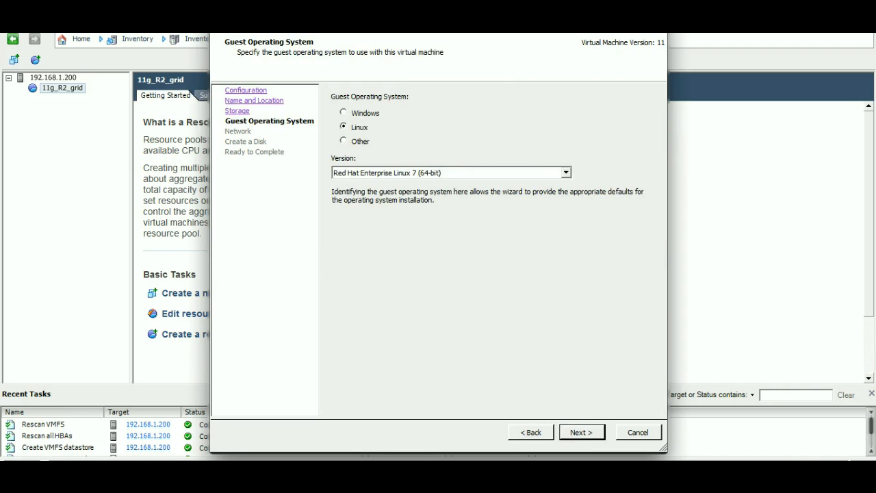
{"action": "left_click", "coordinate": [566, 173]}
{"action": "left_click", "coordinate": [387, 183]}
{"action": "scroll", "coordinate": [451, 172], "scroll_direction": "down", "scroll_amount": 15}
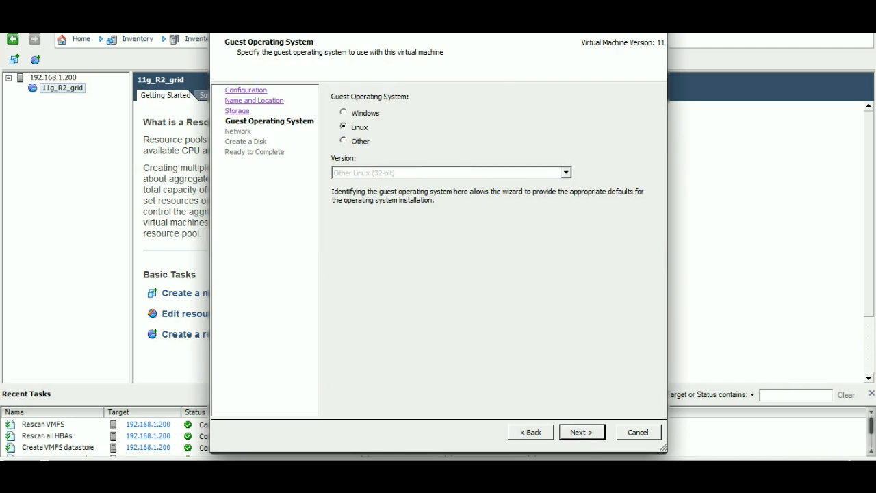
{"action": "scroll", "coordinate": [451, 173], "scroll_direction": "up", "scroll_amount": 2}
{"action": "scroll", "coordinate": [450, 172], "scroll_direction": "up", "scroll_amount": 4}
{"action": "scroll", "coordinate": [450, 172], "scroll_direction": "down", "scroll_amount": 2}
{"action": "key", "text": "Return"}
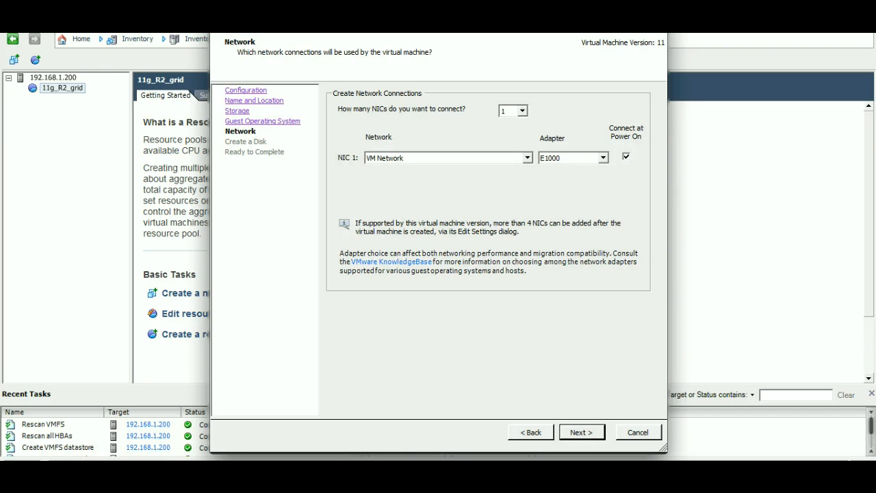
Step: Keep one E1000 NIC on VM Network, set a 10 GB thick provision lazy zeroed disk and finish creating the virtual machine
{"action": "key", "text": "Return"}
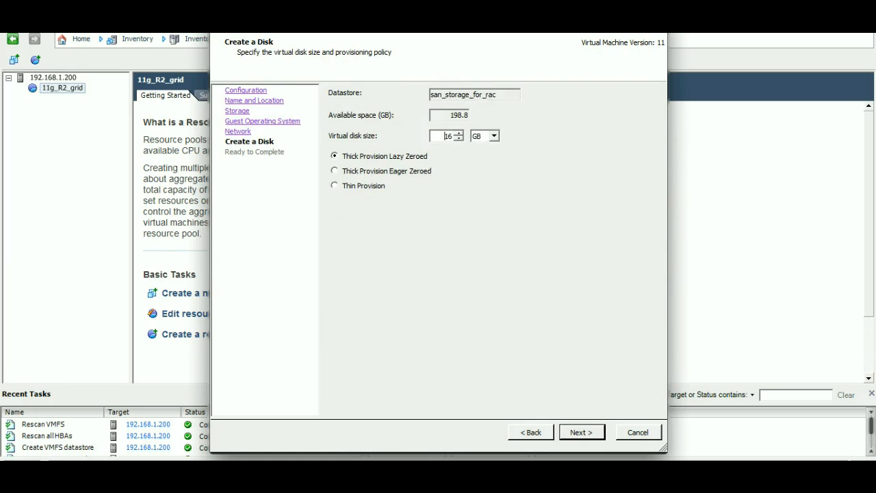
{"action": "key", "text": "Delete"}
{"action": "key", "text": "Delete"}
{"action": "type", "text": "10"}
{"action": "key", "text": "Return"}
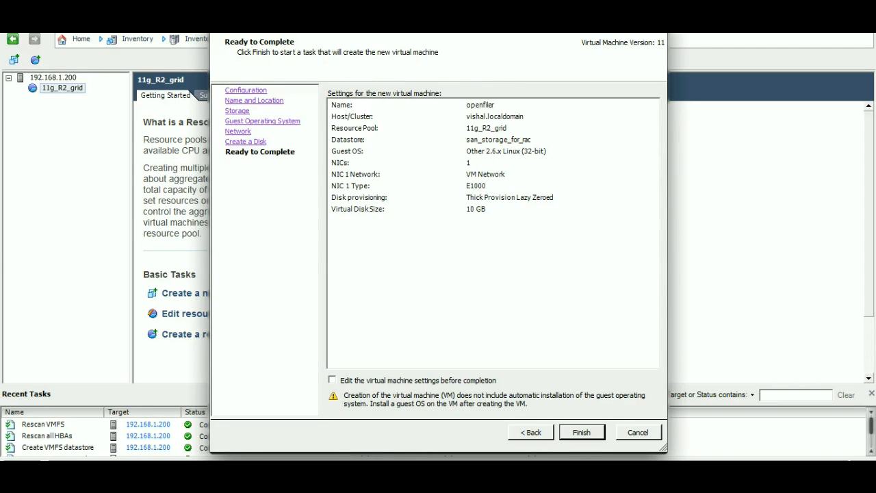
{"action": "key", "text": "Return"}
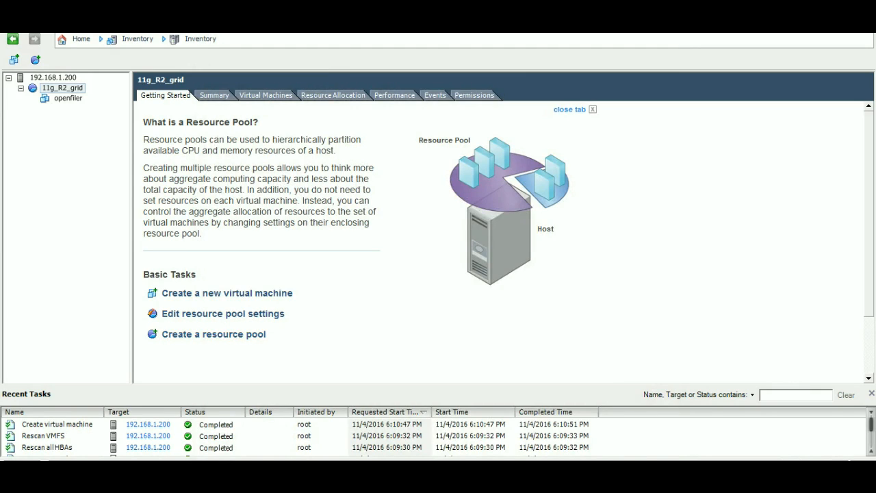
Step: Edit the openfiler virtual machine's settings, suppressing the restricted editing message, and set its memory size to 512 MB
{"action": "left_click", "coordinate": [63, 88]}
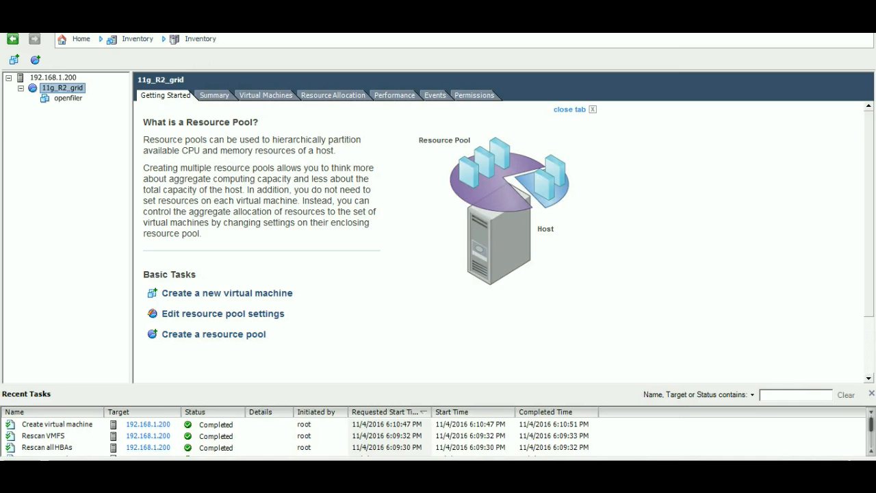
{"action": "left_click", "coordinate": [68, 99]}
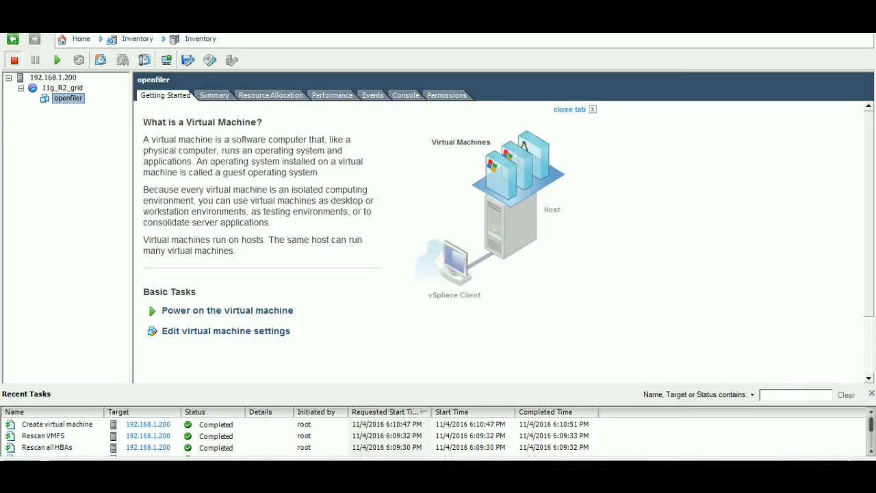
{"action": "left_click", "coordinate": [68, 98]}
{"action": "left_click", "coordinate": [226, 332]}
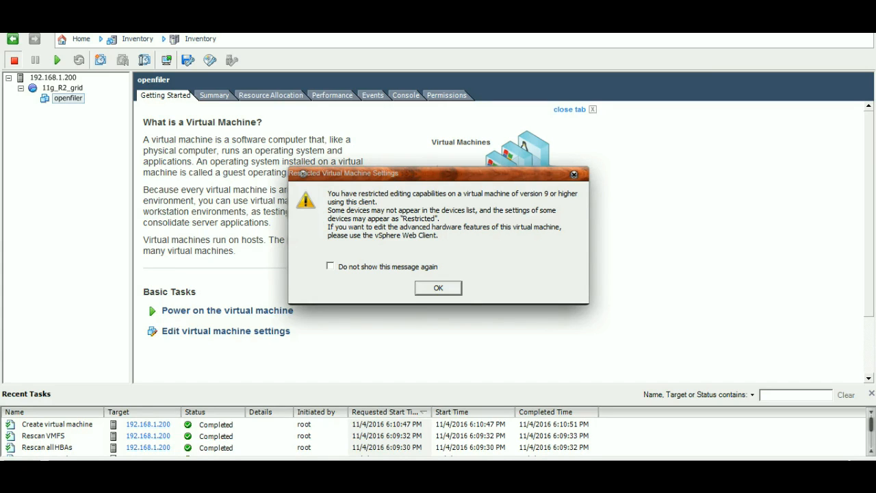
{"action": "left_click", "coordinate": [331, 265]}
{"action": "key", "text": "Return"}
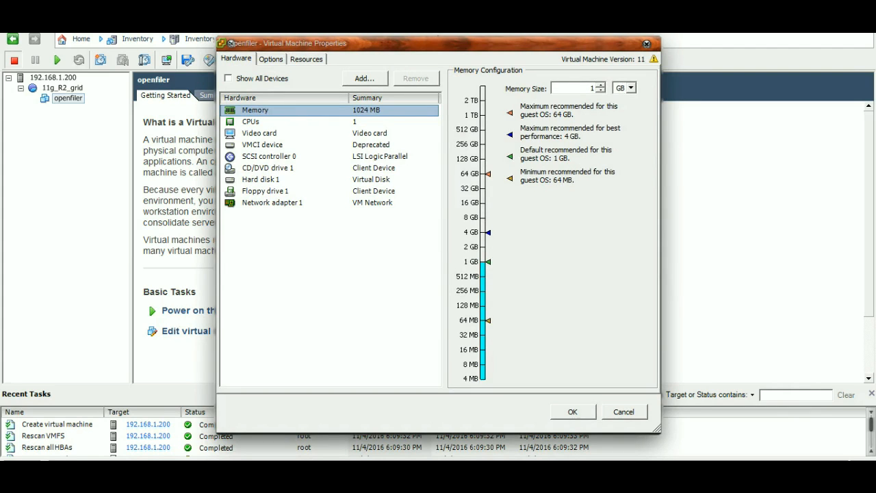
{"action": "left_click", "coordinate": [601, 91]}
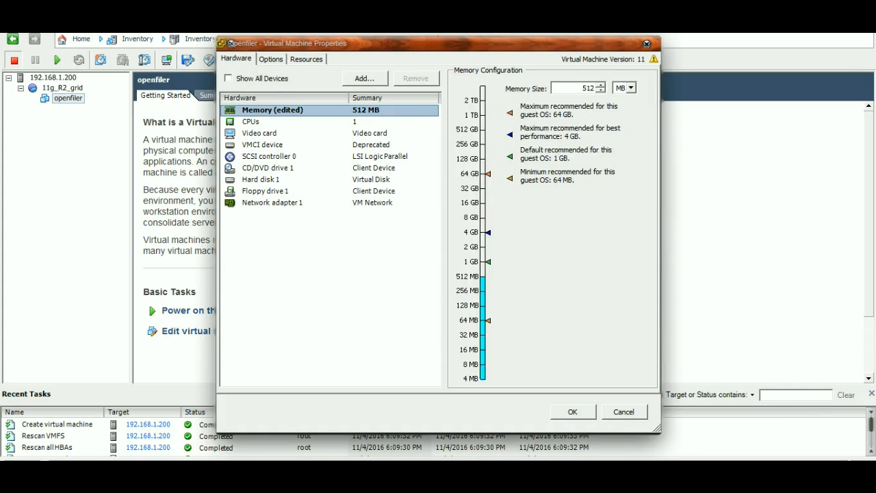
Step: Look through the SCSI controller 0 and CD/DVD drive 1 settings and leave the virtual machine properties without saving
{"action": "left_click", "coordinate": [262, 145]}
{"action": "key", "text": "Down"}
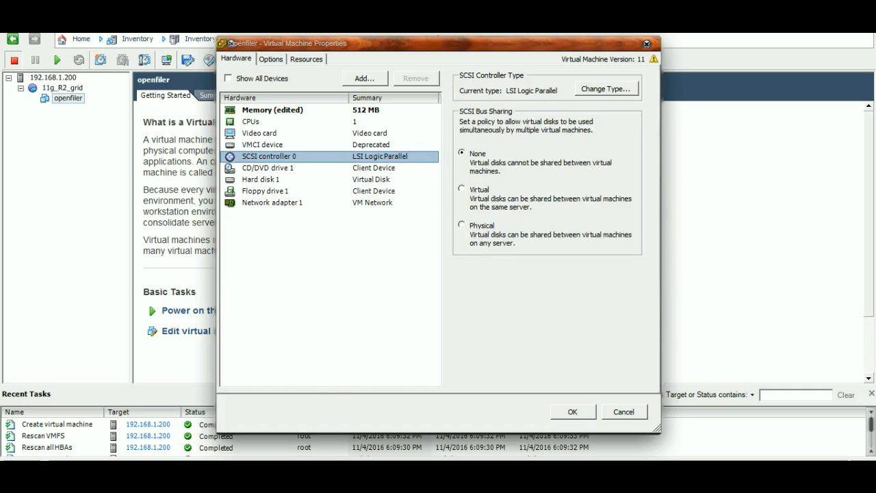
{"action": "key", "text": "Down"}
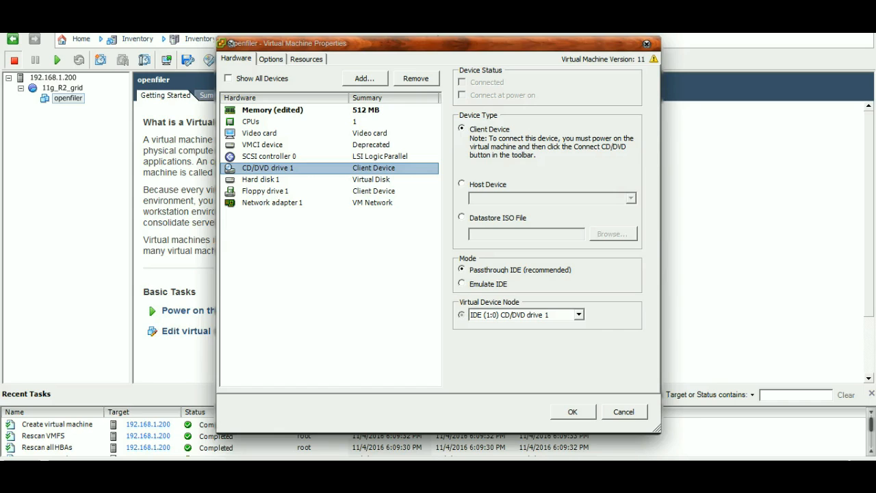
{"action": "left_click", "coordinate": [329, 274]}
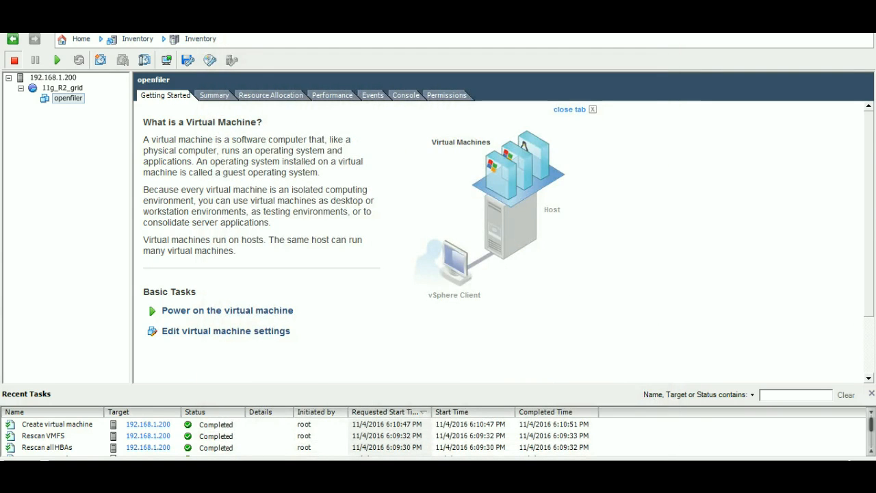
Step: Browse the contents of datastore1 from the ESXi host's storage configuration
{"action": "left_click", "coordinate": [53, 77]}
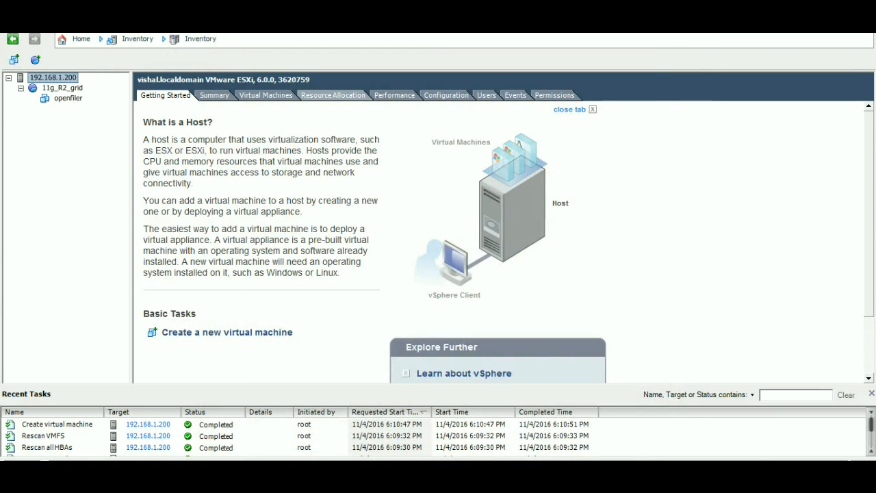
{"action": "left_click", "coordinate": [446, 95]}
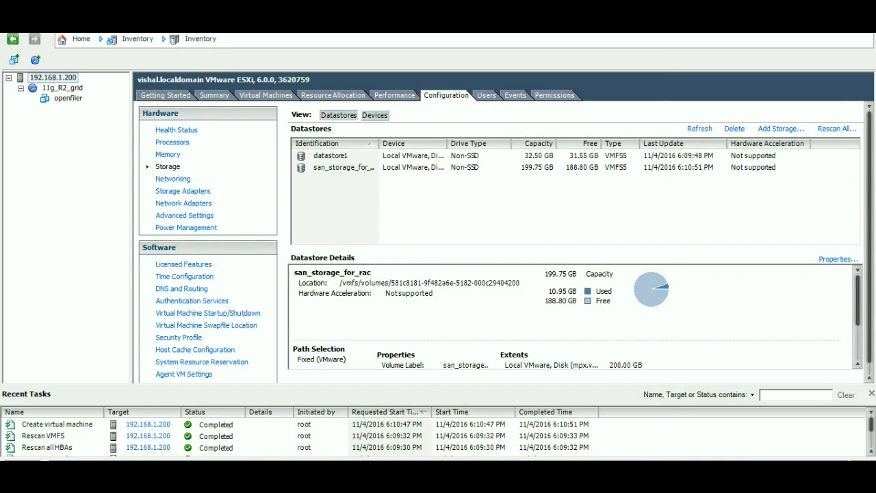
{"action": "left_click", "coordinate": [330, 156]}
{"action": "right_click", "coordinate": [336, 156]}
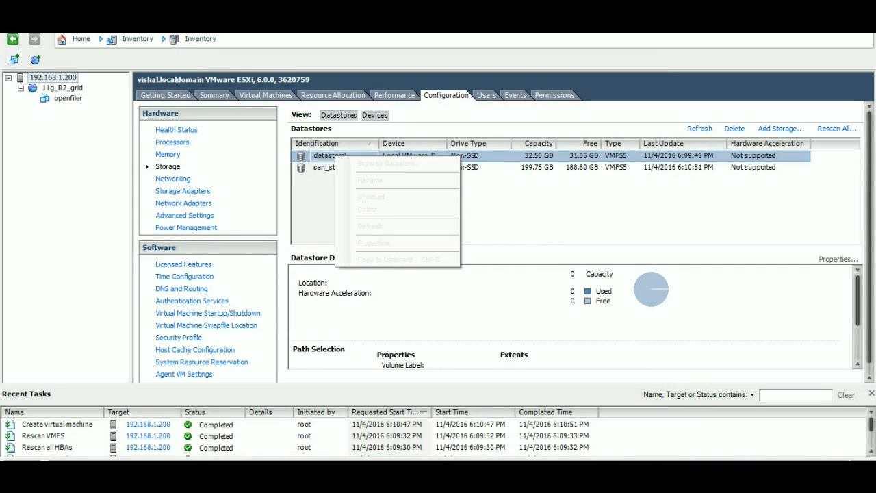
{"action": "left_click", "coordinate": [387, 163]}
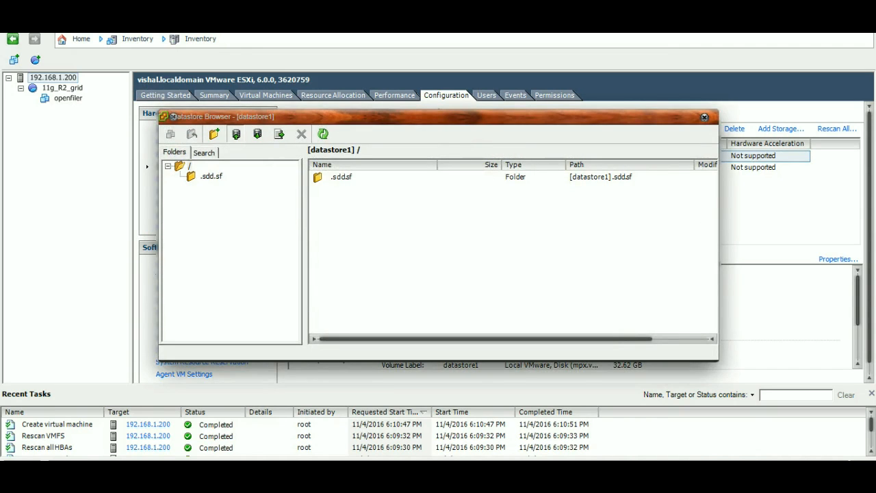
Step: Upload openfileresa-2.99.1-x86_64-disc1.iso from the SW\ISO\openfiler folder on ALL_DATA (E:) to datastore1
{"action": "left_click", "coordinate": [236, 134]}
{"action": "left_click", "coordinate": [268, 151]}
{"action": "left_click", "coordinate": [217, 356]}
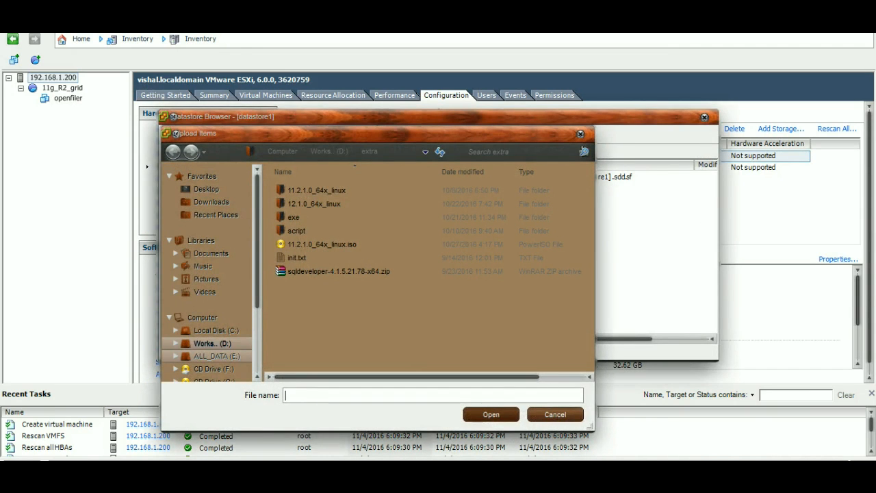
{"action": "double_click", "coordinate": [294, 245]}
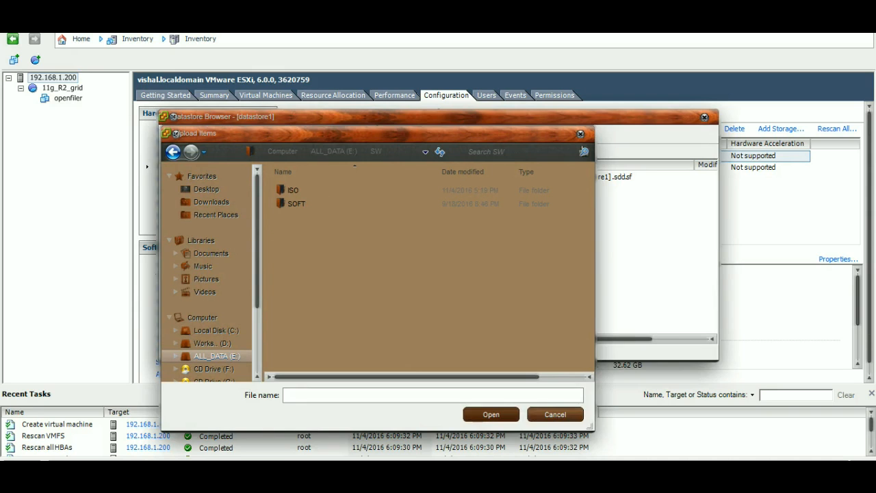
{"action": "double_click", "coordinate": [293, 189]}
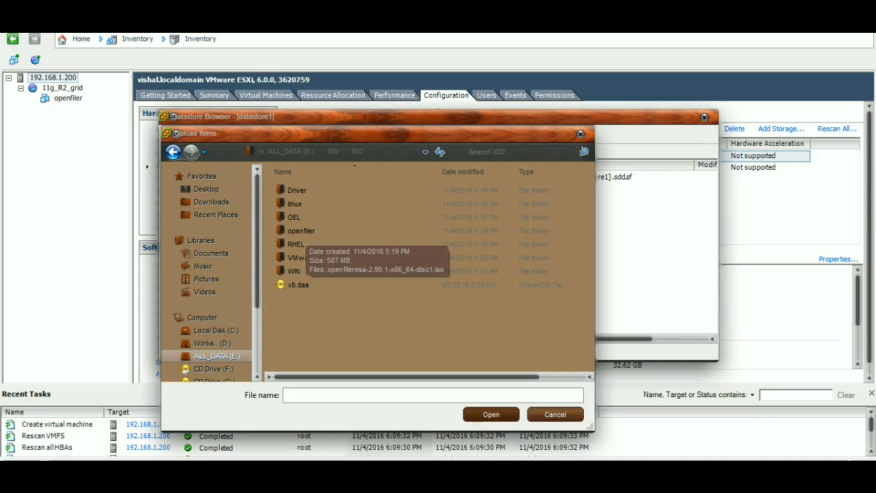
{"action": "double_click", "coordinate": [301, 231]}
{"action": "double_click", "coordinate": [345, 190]}
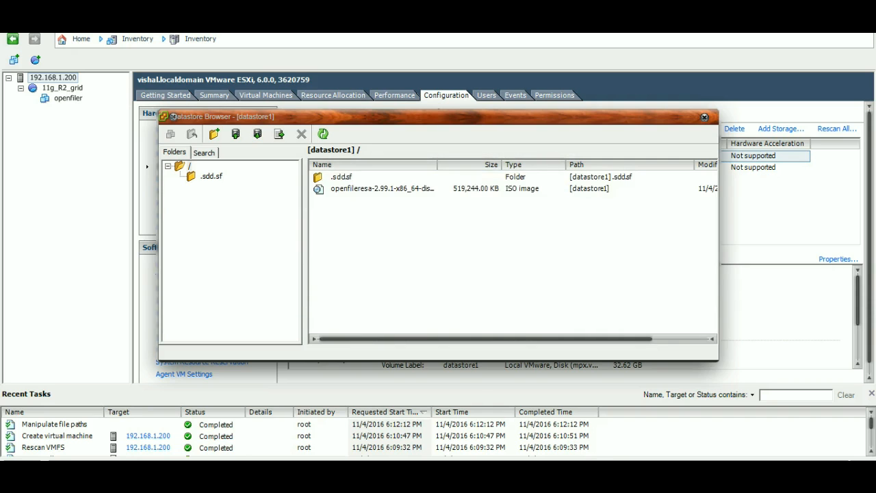
Step: Try to upload the first item in the SW\ISO\RHEL folder on ALL_DATA (E:) to datastore1, and close the datastore browser
{"action": "left_click", "coordinate": [236, 133]}
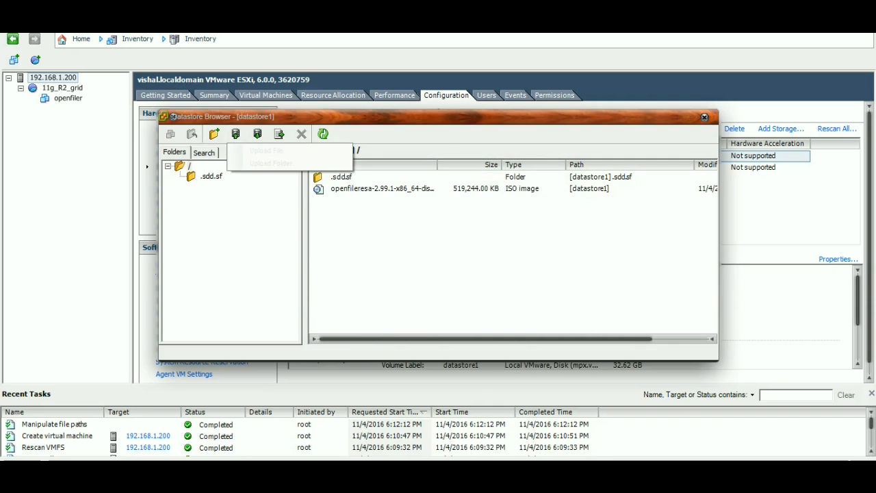
{"action": "left_click", "coordinate": [266, 150]}
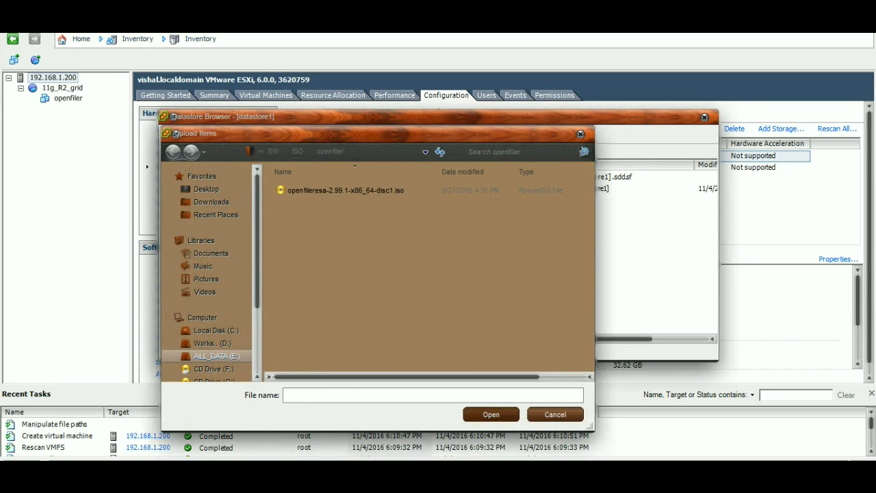
{"action": "left_click", "coordinate": [297, 151]}
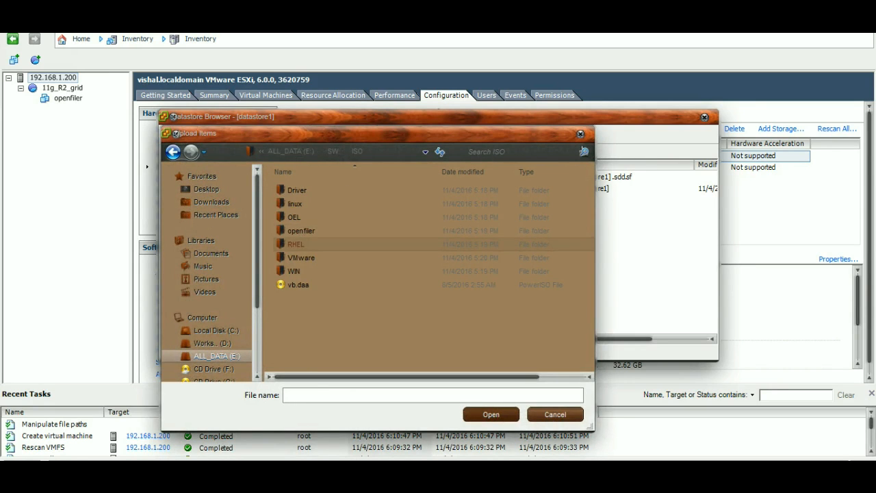
{"action": "double_click", "coordinate": [295, 244]}
{"action": "double_click", "coordinate": [320, 189]}
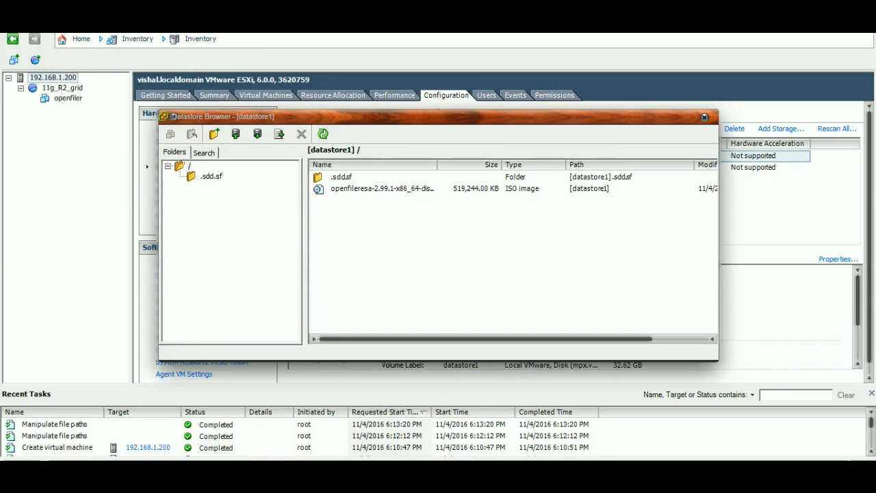
{"action": "left_click", "coordinate": [705, 116]}
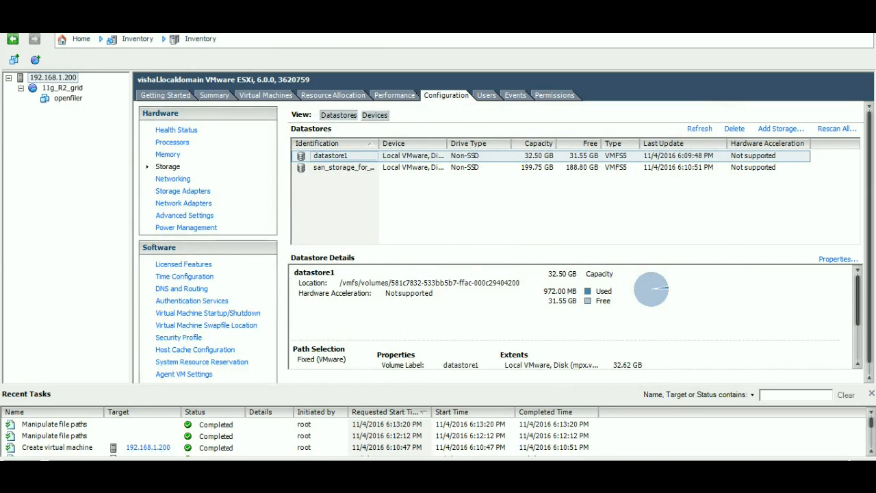
Step: Edit the openfiler virtual machine's settings and set its memory size to 512 MB
{"action": "left_click", "coordinate": [67, 98]}
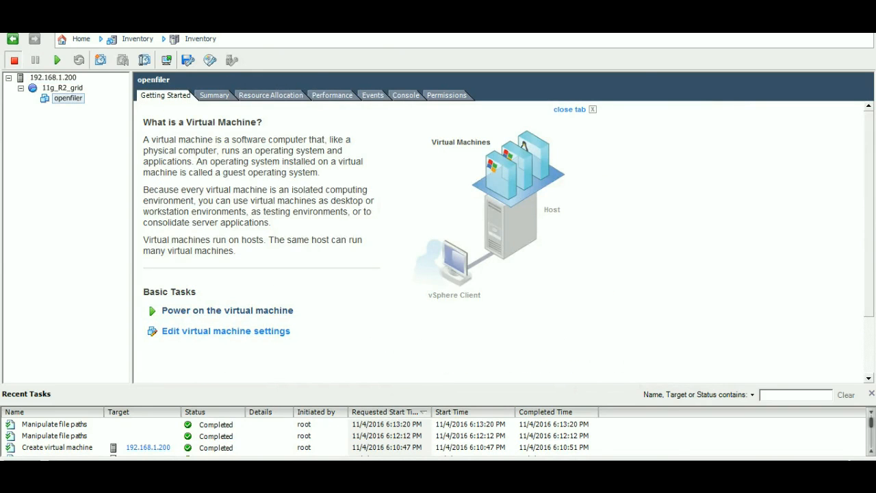
{"action": "left_click", "coordinate": [225, 331]}
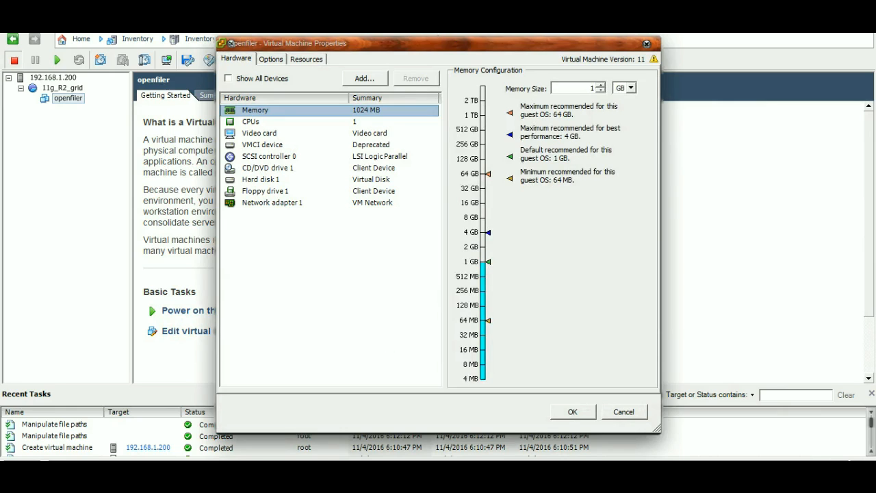
{"action": "left_click", "coordinate": [601, 91]}
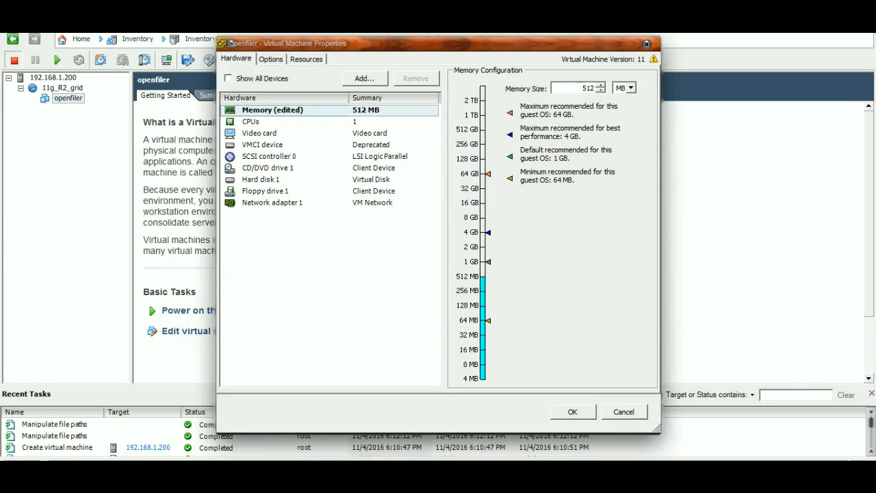
Step: Start adding a new virtual hard disk to openfiler and set its disk size to 100 GB
{"action": "left_click", "coordinate": [364, 79]}
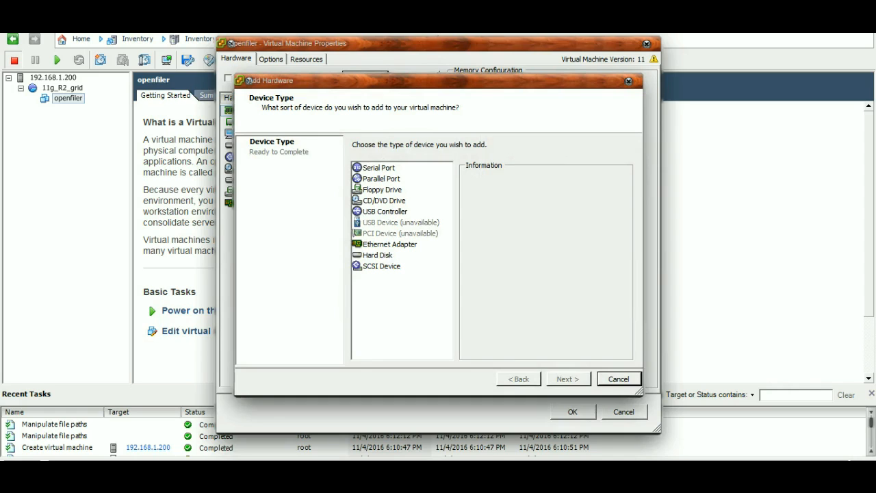
{"action": "left_click", "coordinate": [378, 255]}
{"action": "left_click", "coordinate": [568, 379]}
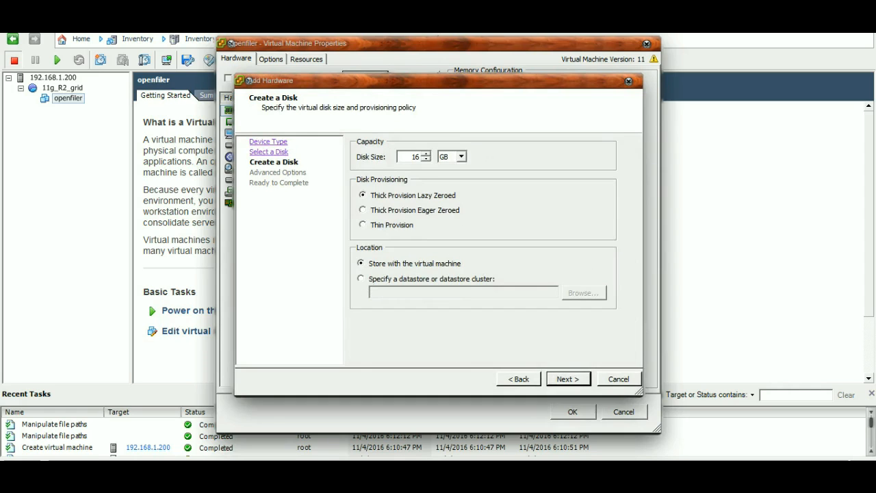
{"action": "key", "text": "BackSpace"}
{"action": "key", "text": "BackSpace"}
{"action": "type", "text": "100"}
Step: Store the new disk on the san_storage_for_rac datastore, keeping thick provision lazy zeroed
{"action": "left_click", "coordinate": [360, 279]}
{"action": "left_click", "coordinate": [583, 293]}
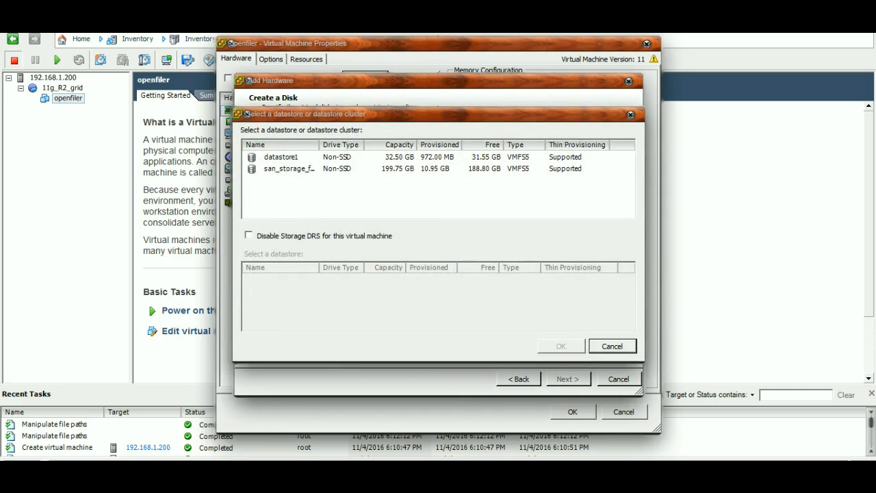
{"action": "left_click", "coordinate": [291, 169]}
{"action": "left_click", "coordinate": [560, 346]}
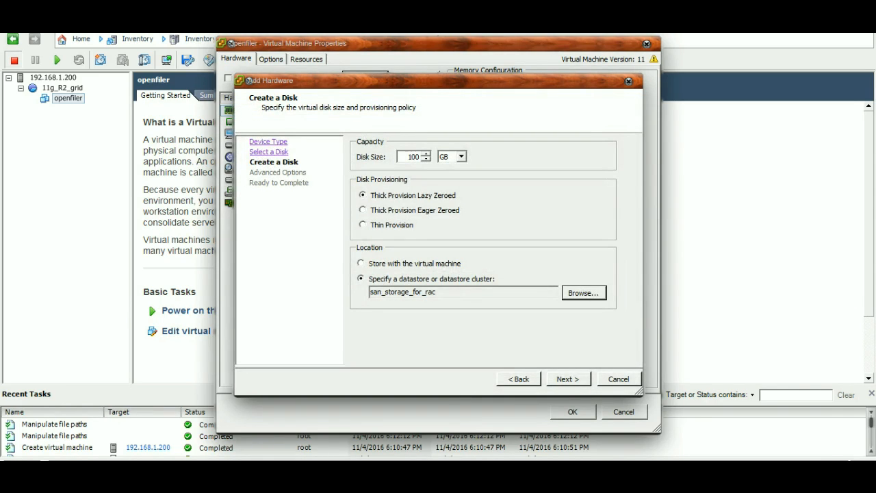
{"action": "left_click", "coordinate": [568, 380]}
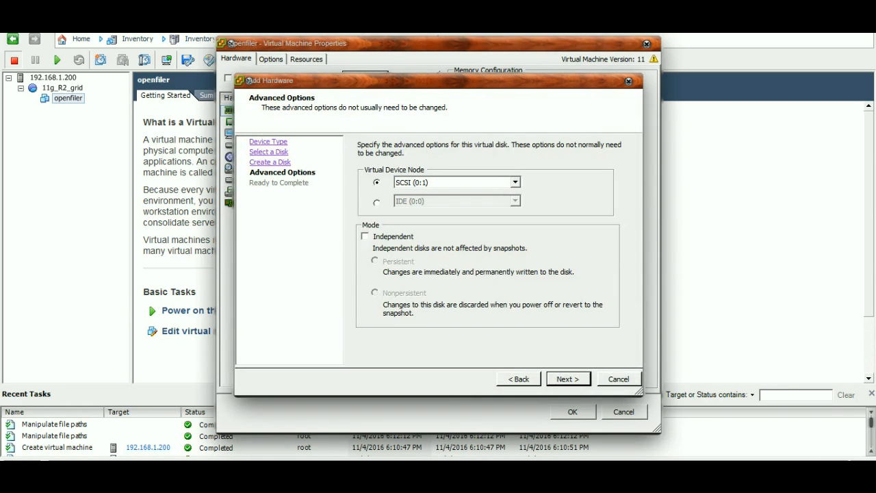
Step: Make the new disk independent on device node SCSI (0:1) and finish adding it
{"action": "left_click", "coordinate": [365, 237]}
{"action": "key", "text": "Return"}
{"action": "key", "text": "Return"}
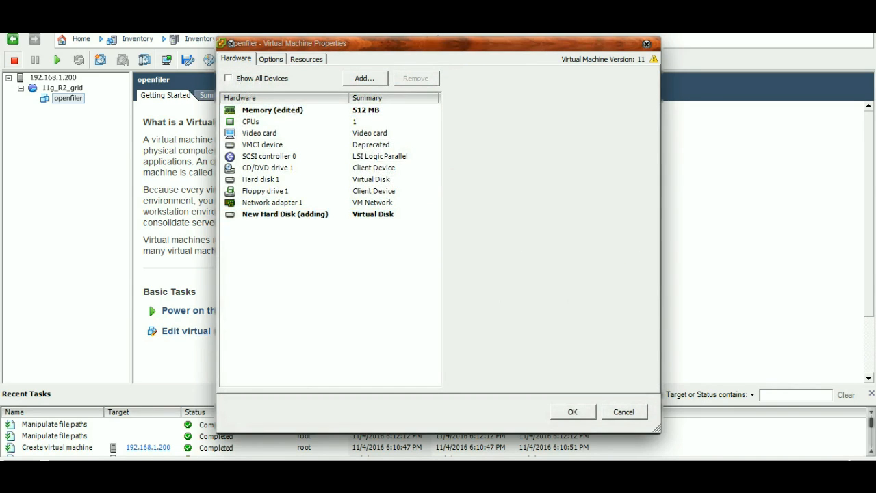
Step: Set CD/DVD drive 1 to use the openfileresa-2.99.1 ISO on datastore1, connected at power on, and save the virtual machine settings
{"action": "left_click", "coordinate": [268, 167]}
{"action": "left_click", "coordinate": [462, 217]}
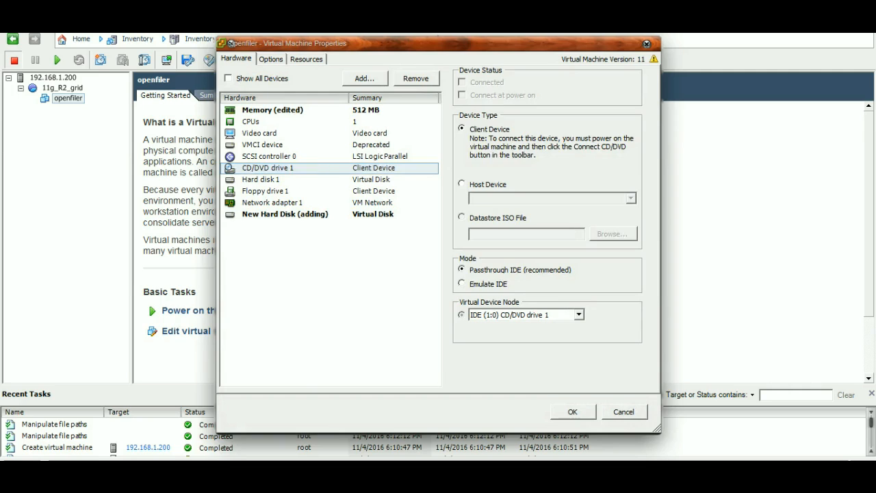
{"action": "left_click", "coordinate": [612, 233]}
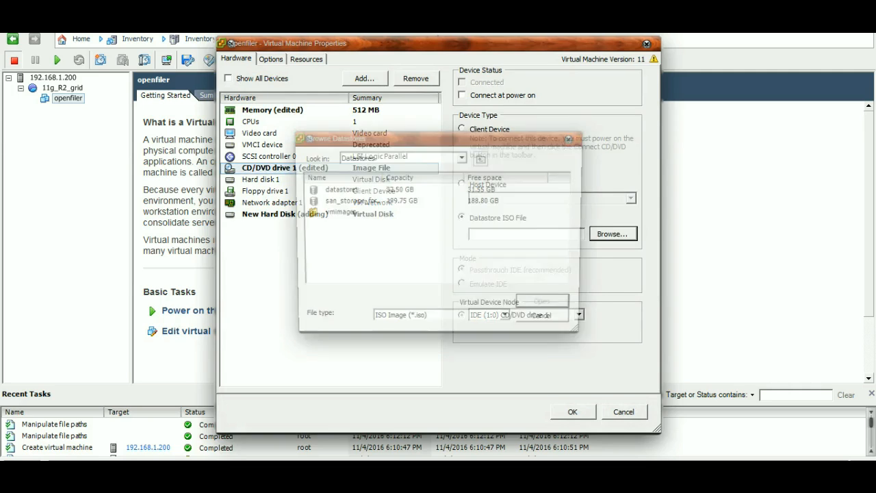
{"action": "double_click", "coordinate": [337, 188]}
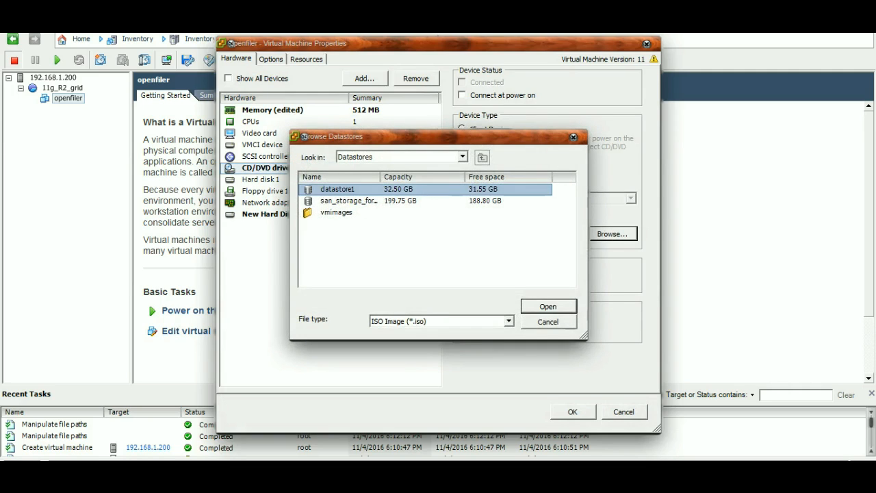
{"action": "double_click", "coordinate": [348, 201]}
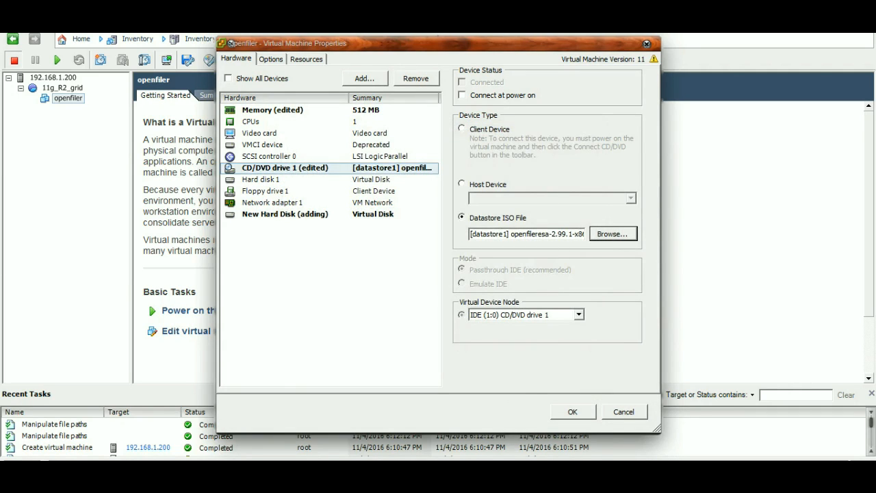
{"action": "left_click", "coordinate": [462, 95]}
{"action": "left_click", "coordinate": [572, 411]}
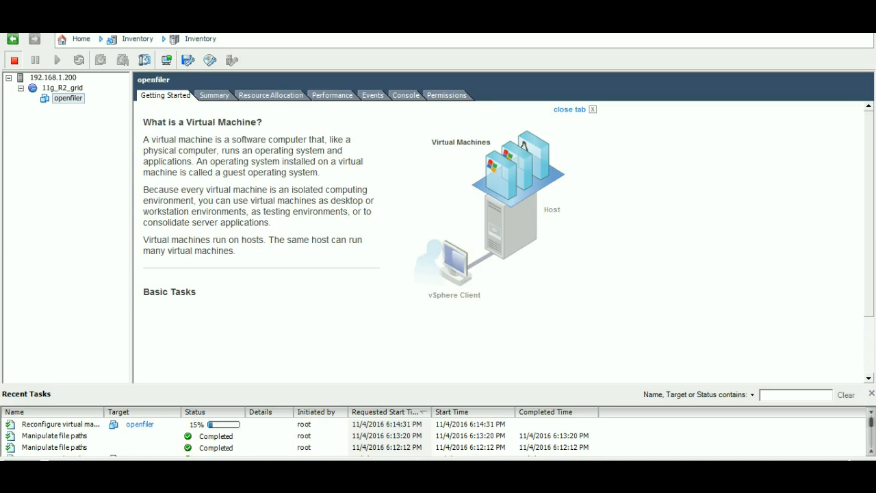
Step: Widen the Name column of the recent tasks list and power on the openfiler virtual machine
{"action": "left_click_drag", "start_coordinate": [104, 412], "coordinate": [149, 412]}
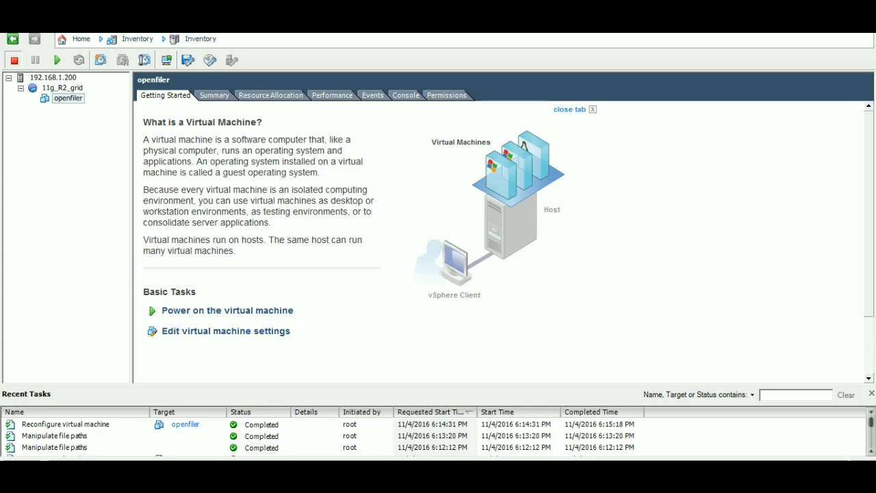
{"action": "left_click", "coordinate": [68, 99]}
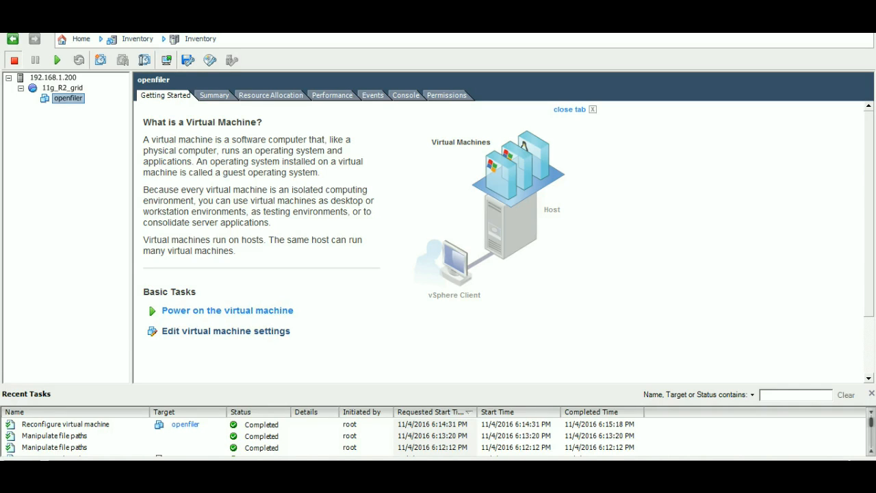
{"action": "left_click", "coordinate": [228, 310]}
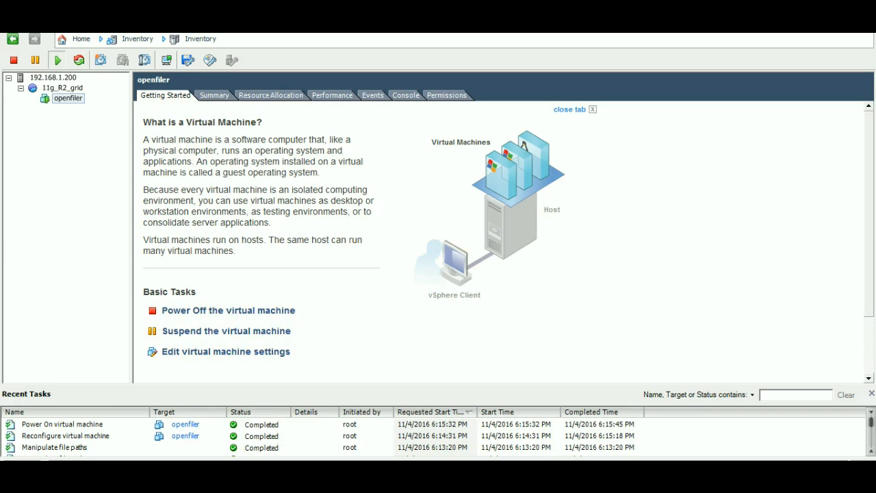
Step: Review the openfiler virtual machine's summary and its CPU and memory resource allocation
{"action": "left_click", "coordinate": [68, 99]}
{"action": "left_click", "coordinate": [214, 95]}
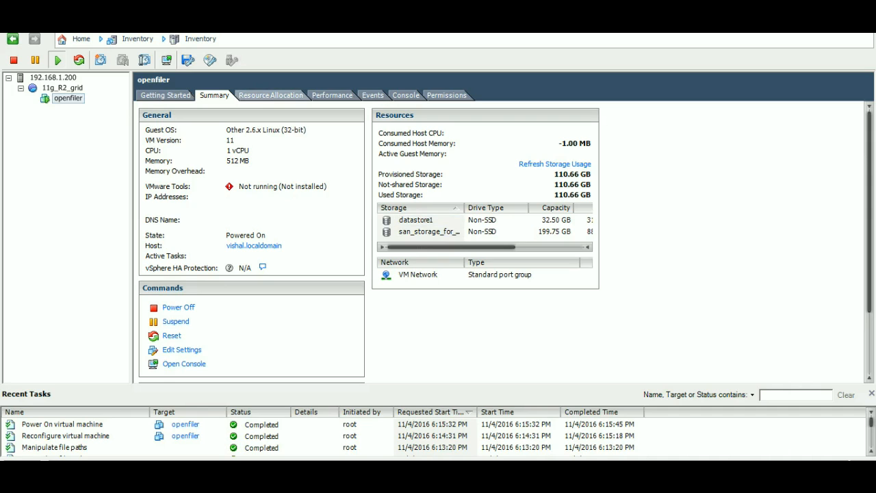
{"action": "left_click", "coordinate": [270, 95]}
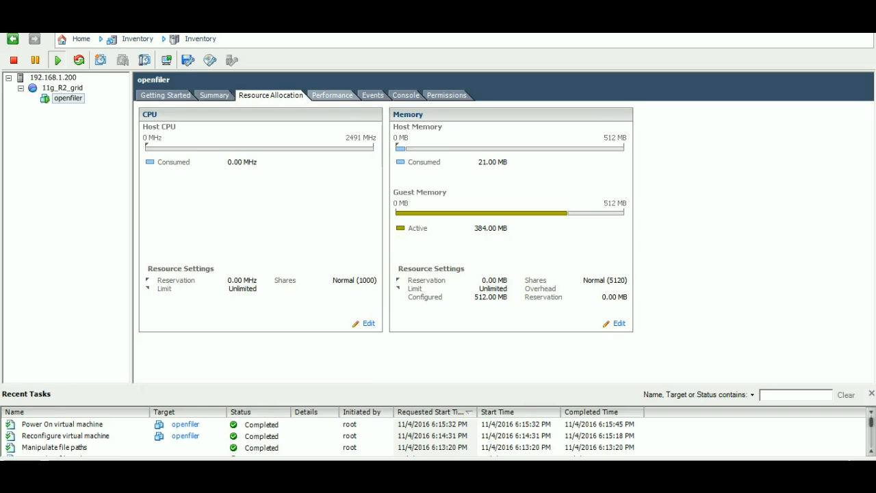
Step: Review the openfiler virtual machine's performance chart and event log, and open its console
{"action": "left_click", "coordinate": [332, 95]}
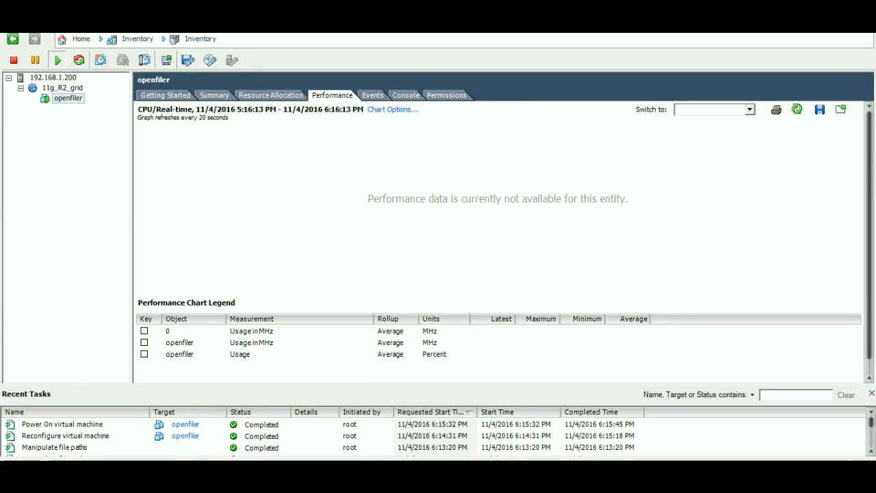
{"action": "left_click", "coordinate": [373, 95]}
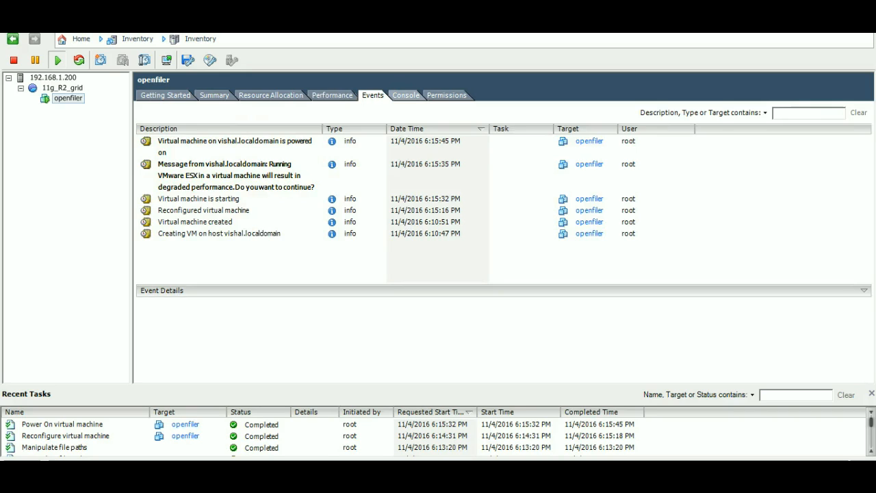
{"action": "left_click", "coordinate": [406, 95]}
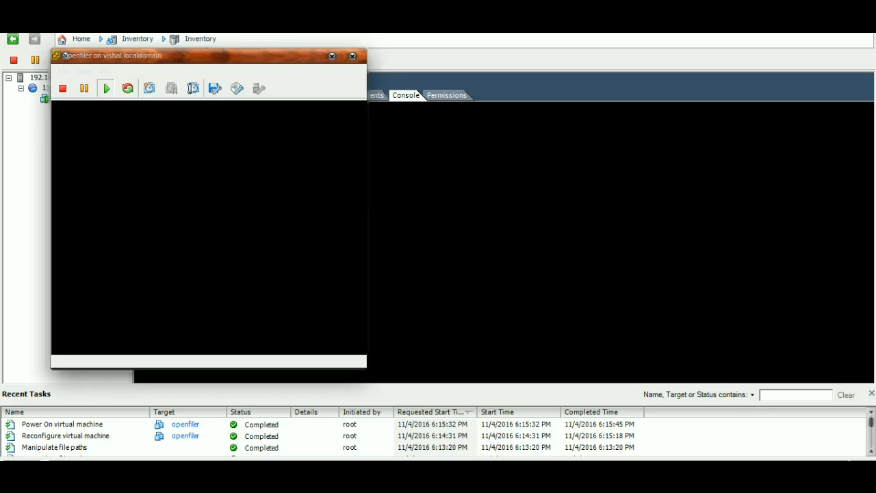
Step: Start the openfiler installation in graphical mode and show the virtual machine in a separate console window
{"action": "left_click_drag", "start_coordinate": [65, 55], "coordinate": [247, 72]}
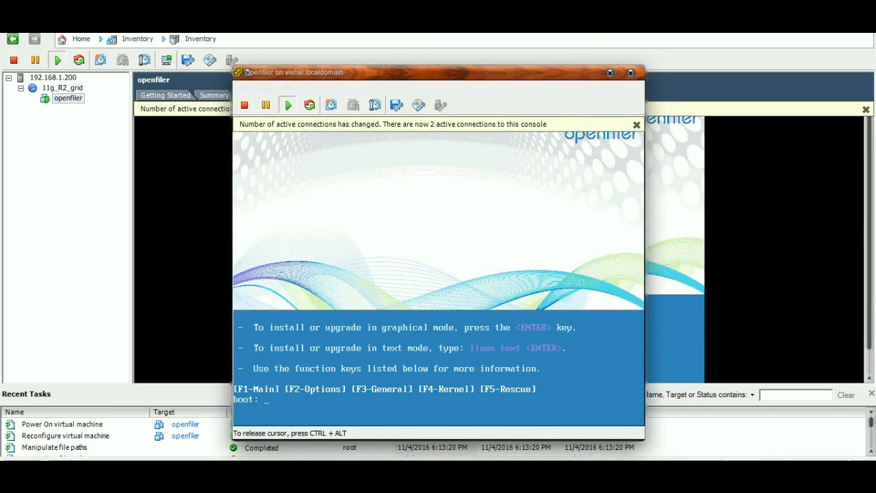
{"action": "key", "text": "Return"}
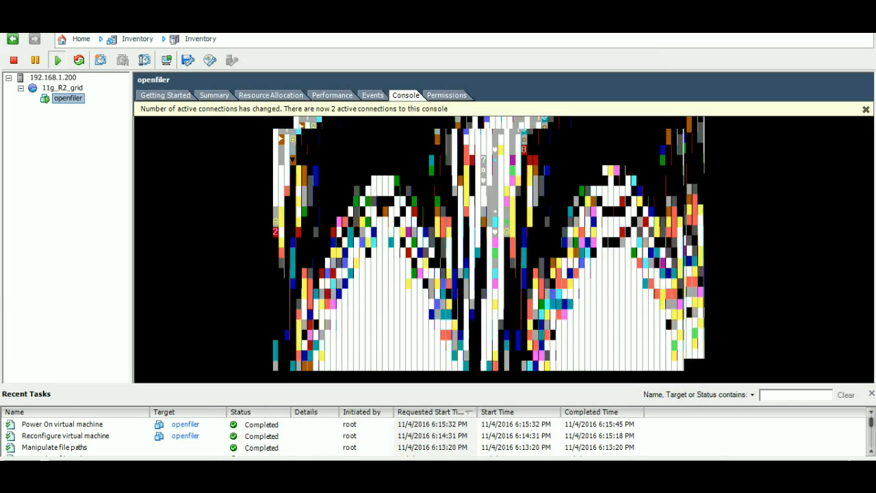
{"action": "left_click", "coordinate": [166, 60]}
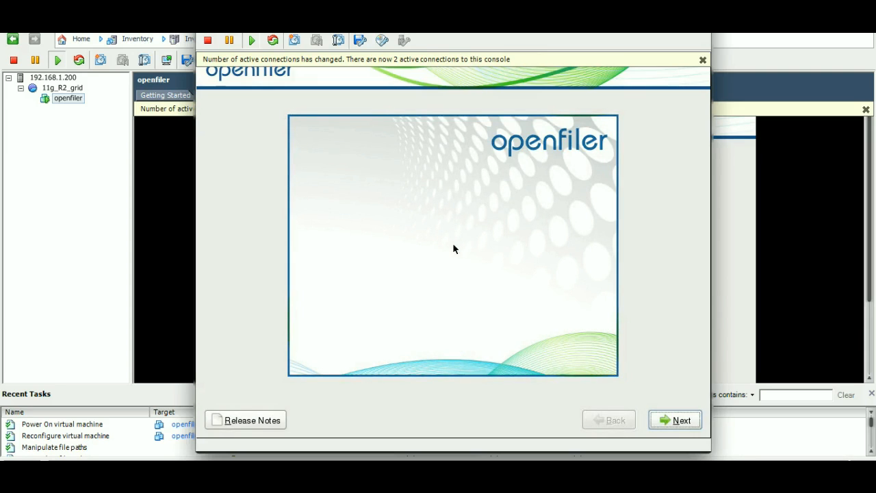
Step: Keep the U.S. English keyboard for the installer and initialize the virtual drives, erasing all their data
{"action": "left_click", "coordinate": [453, 248]}
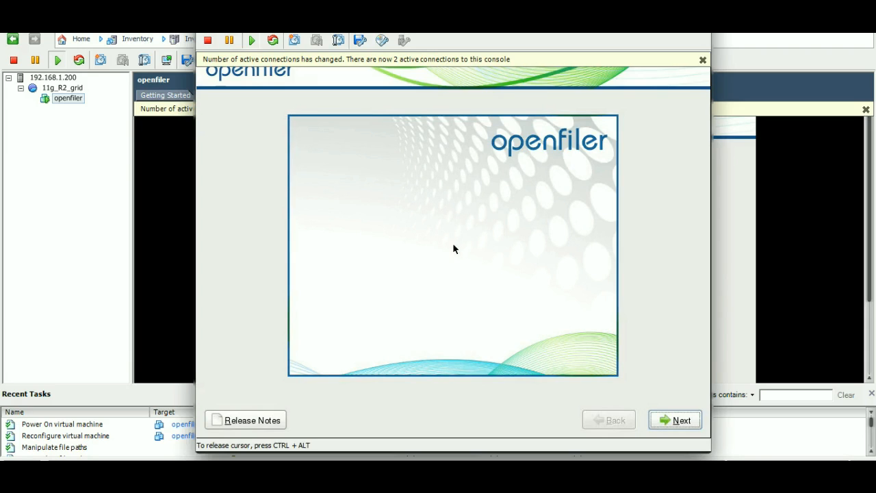
{"action": "left_click", "coordinate": [687, 417]}
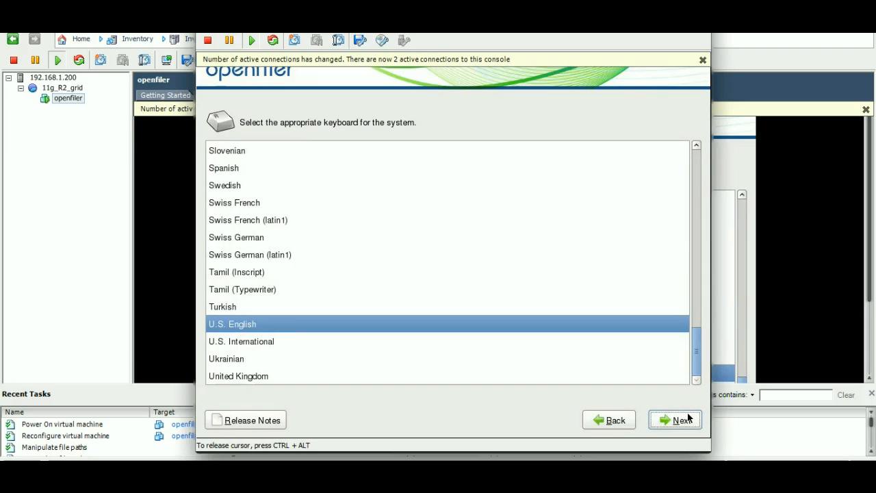
{"action": "left_click", "coordinate": [688, 418]}
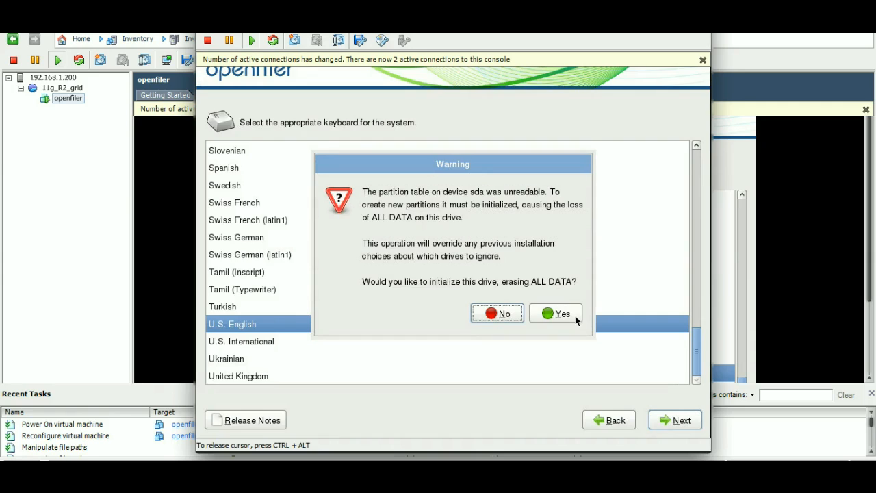
{"action": "left_click", "coordinate": [575, 316]}
{"action": "left_click", "coordinate": [576, 318]}
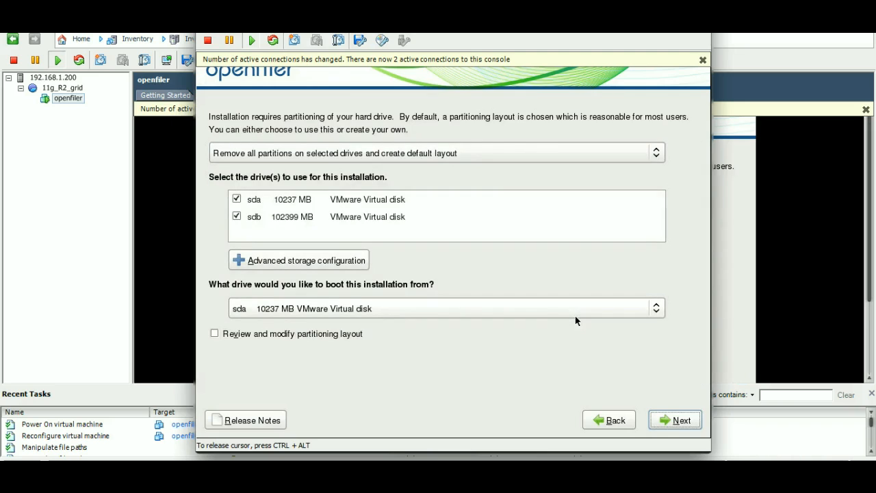
Step: Choose Create custom layout for the disk partitioning and proceed to the partition editor
{"action": "left_click", "coordinate": [348, 151]}
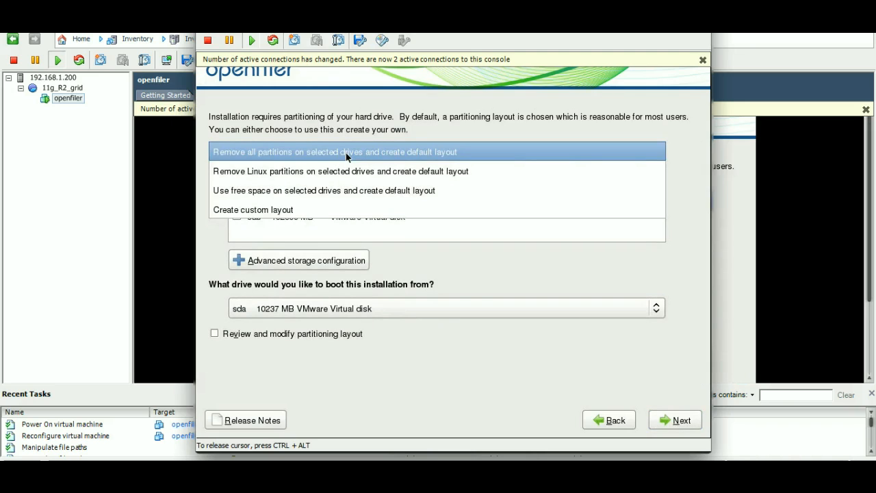
{"action": "left_click", "coordinate": [333, 207]}
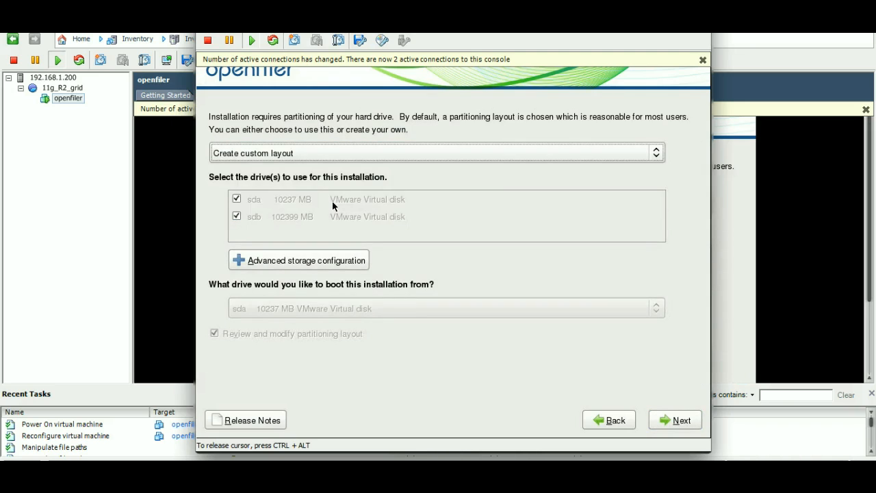
{"action": "left_click", "coordinate": [676, 421]}
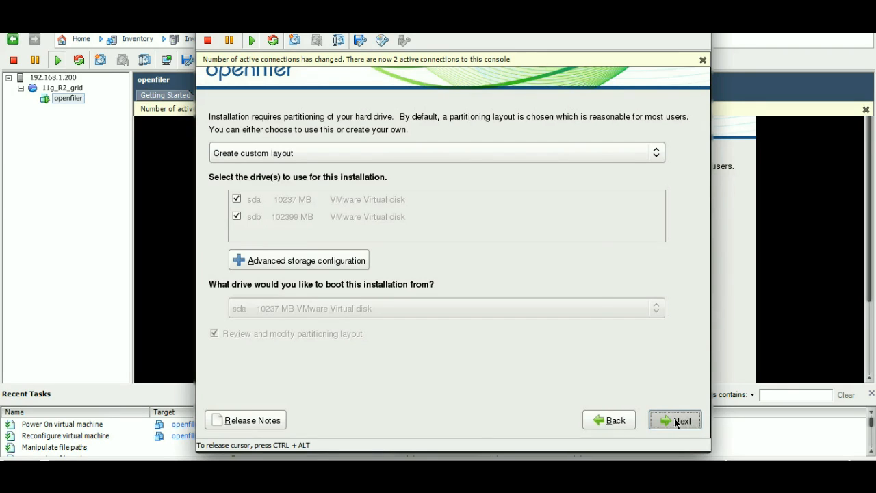
{"action": "left_click", "coordinate": [675, 422]}
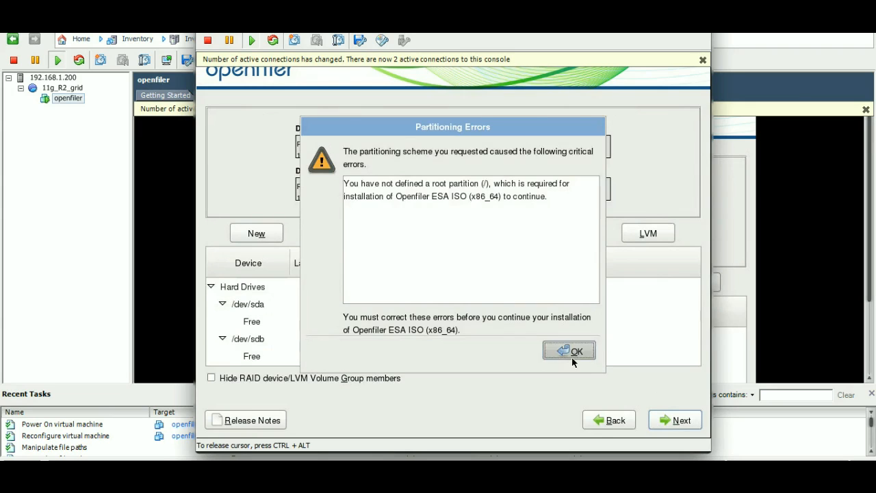
{"action": "left_click", "coordinate": [571, 356]}
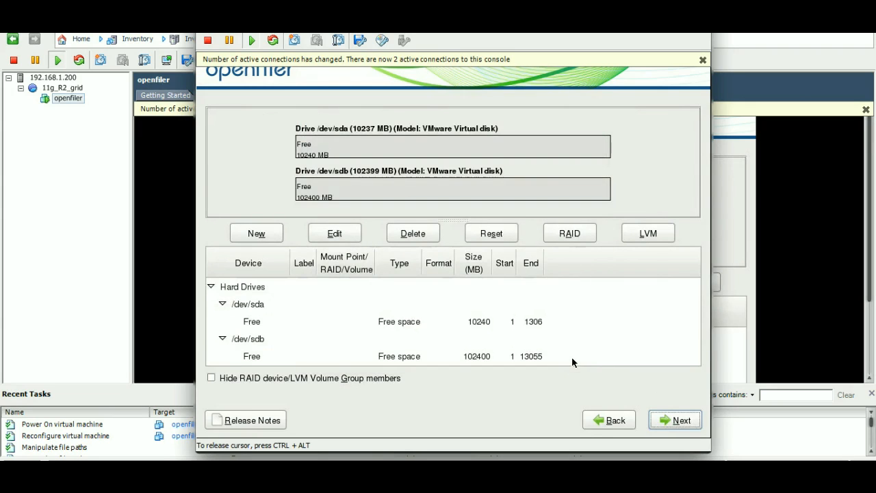
Step: Add a fixed-size 1024 MB swap partition on drive sda, forced to be a primary partition
{"action": "left_click", "coordinate": [416, 146]}
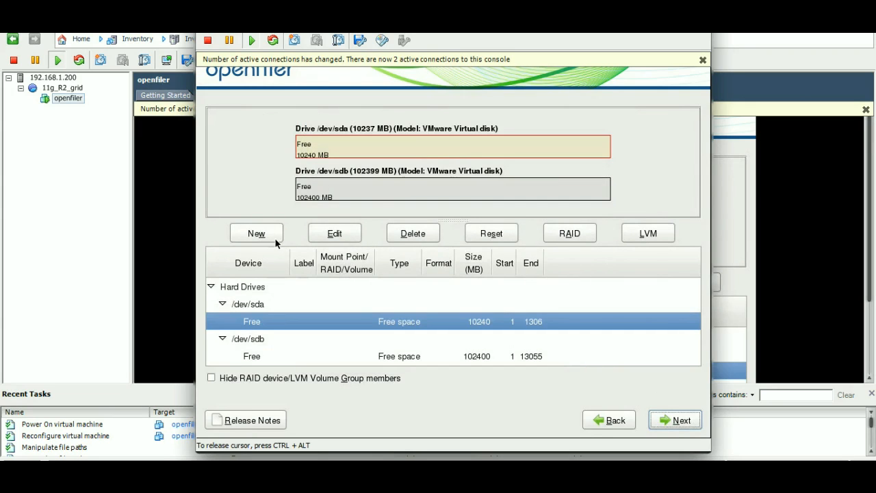
{"action": "left_click", "coordinate": [257, 234]}
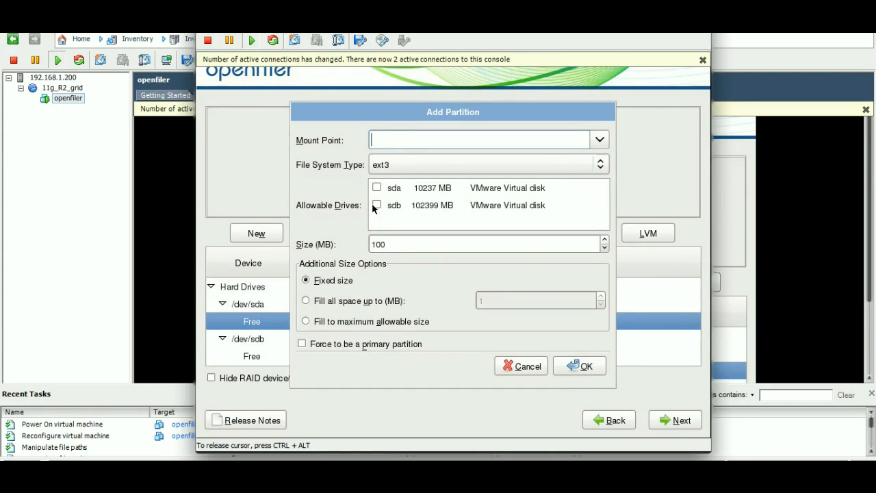
{"action": "left_click", "coordinate": [389, 174]}
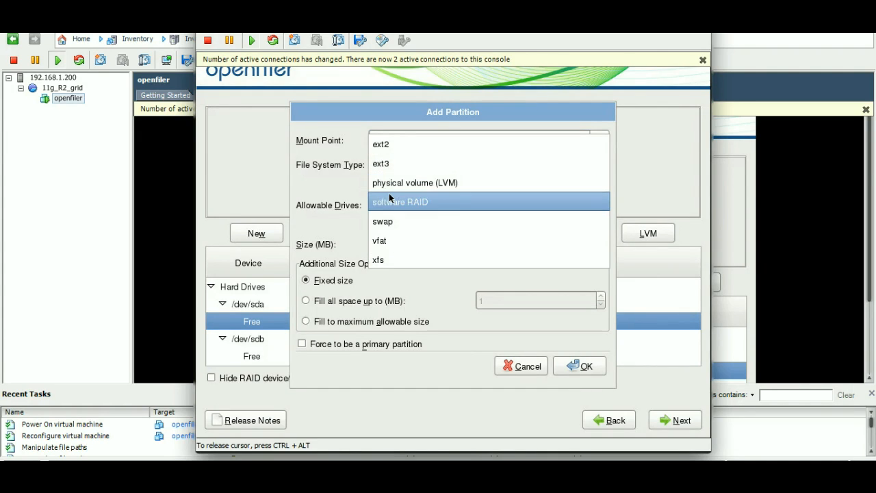
{"action": "left_click", "coordinate": [387, 225]}
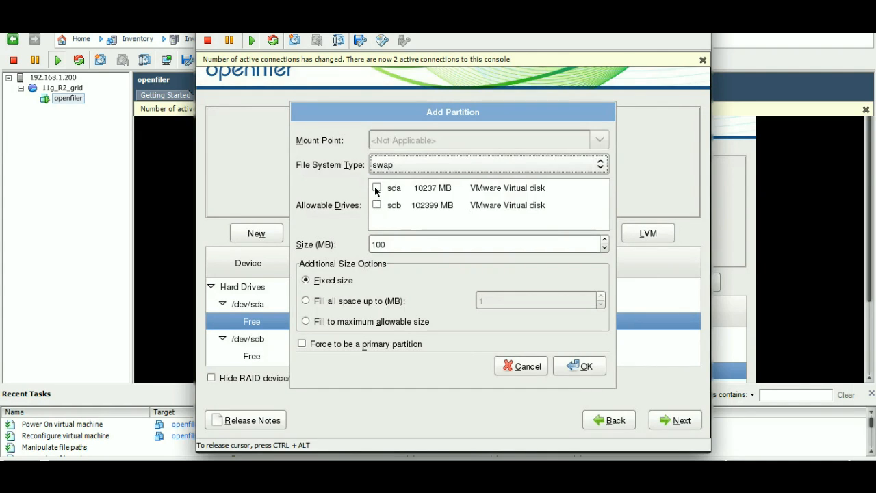
{"action": "left_click", "coordinate": [376, 189]}
{"action": "key", "text": "Tab"}
{"action": "type", "text": "1024"}
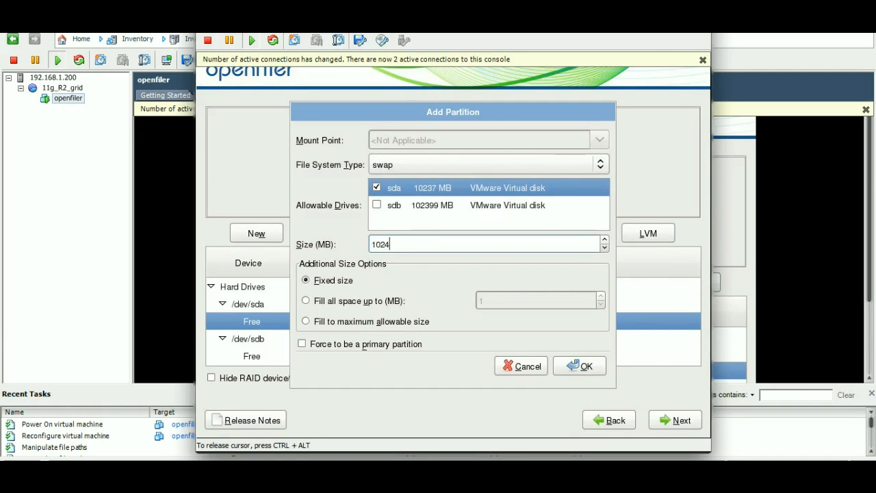
{"action": "left_click", "coordinate": [313, 345]}
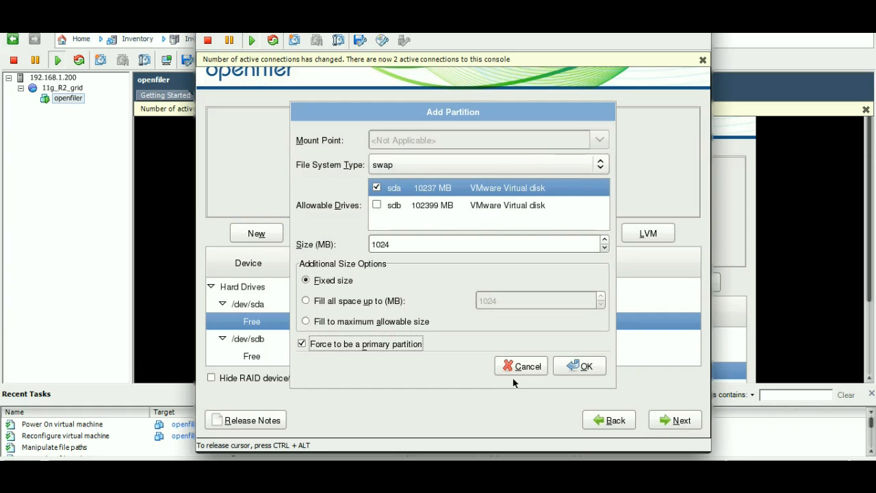
{"action": "left_click", "coordinate": [558, 366]}
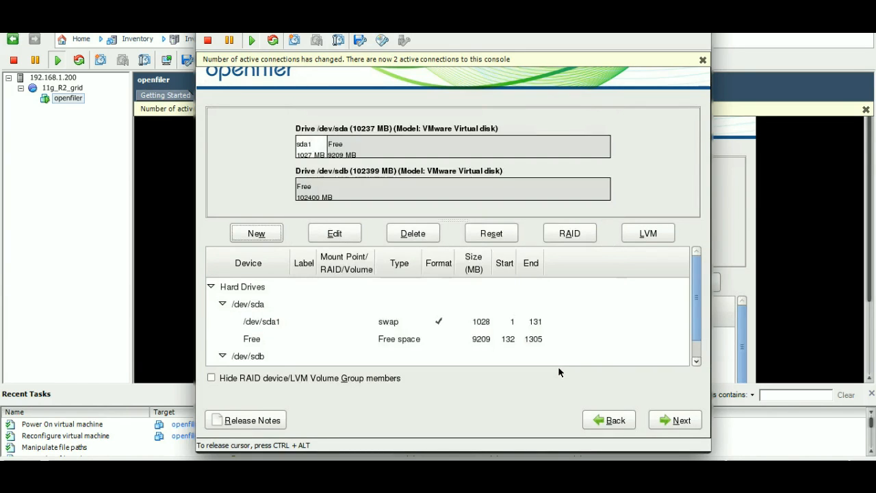
Step: Begin a new ext3 partition in sda's free space with mount point / and only sda as allowable drive
{"action": "left_click", "coordinate": [353, 145]}
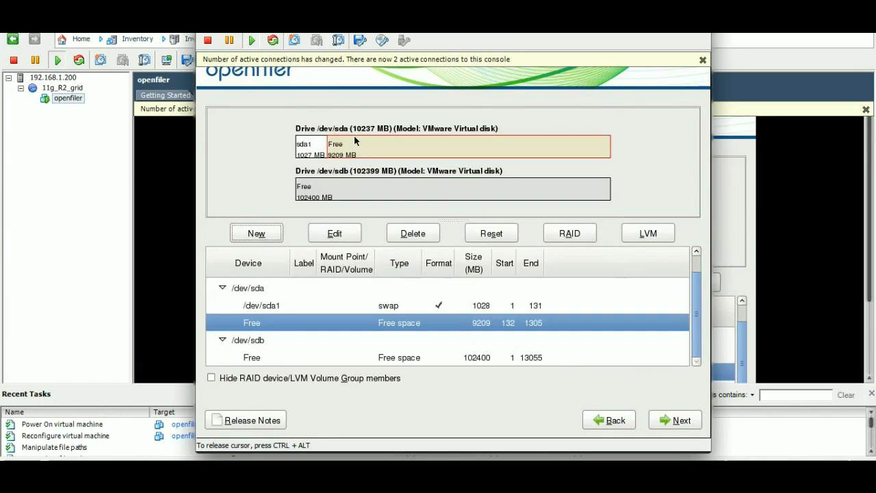
{"action": "left_click", "coordinate": [255, 234]}
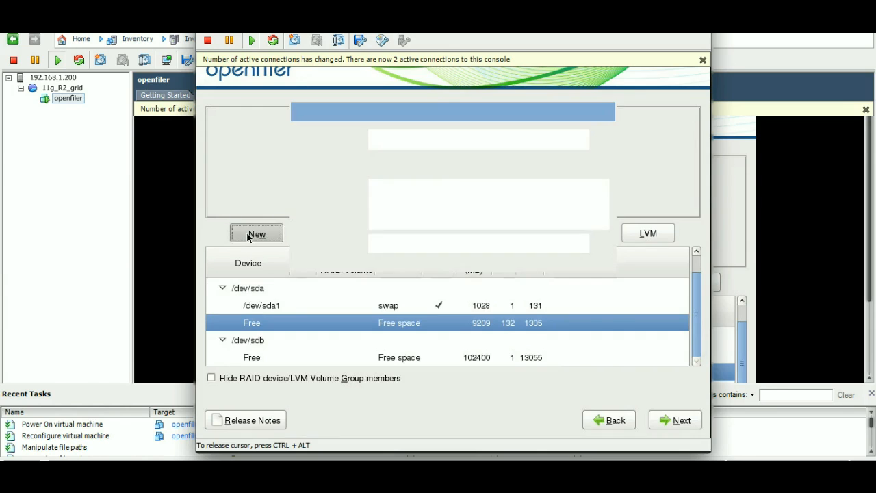
{"action": "type", "text": "/"}
{"action": "key", "text": "Tab"}
{"action": "key", "text": "Tab"}
{"action": "key", "text": "Tab"}
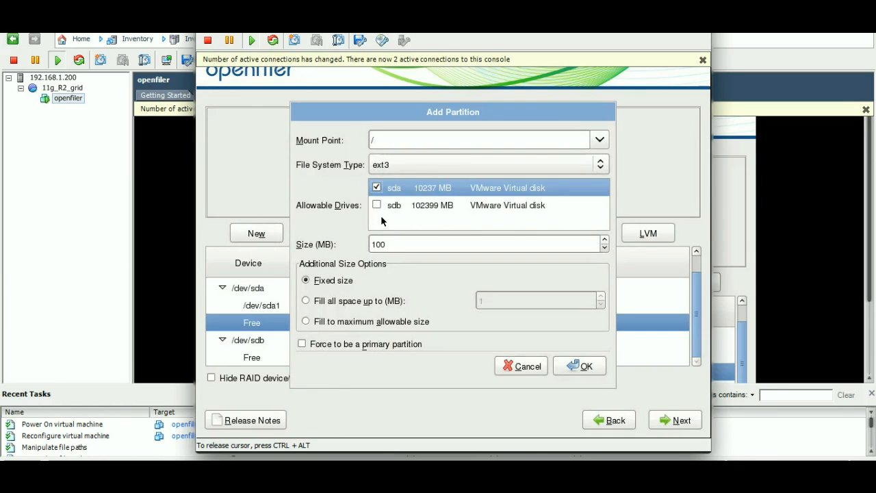
{"action": "key", "text": "space"}
{"action": "key", "text": "Tab"}
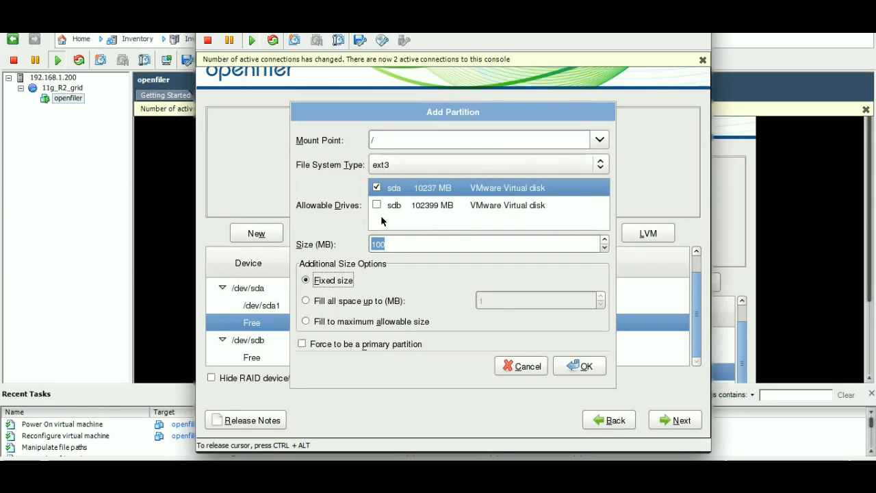
Step: Set the root partition's size to 9000 MB, force it to be primary, and create it
{"action": "left_click", "coordinate": [396, 247]}
{"action": "key", "text": "BackSpace"}
{"action": "key", "text": "BackSpace"}
{"action": "key", "text": "BackSpace"}
{"action": "type", "text": "9000"}
{"action": "left_click", "coordinate": [400, 348]}
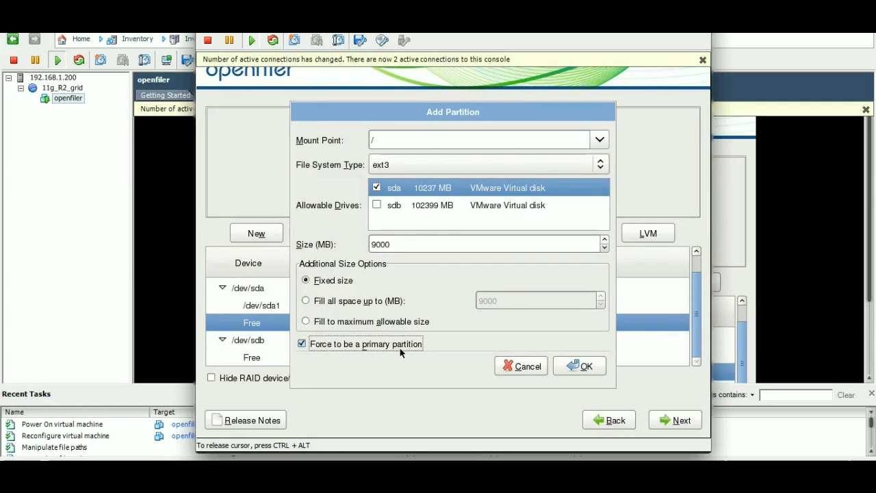
{"action": "left_click", "coordinate": [584, 368]}
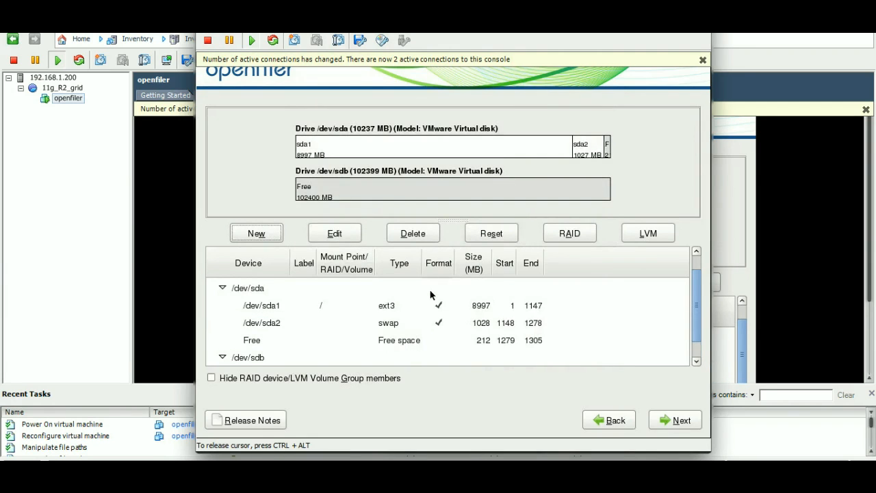
Step: Check the sda partitions, accept the layout, and agree to write the partition table and turn on swap immediately
{"action": "left_click", "coordinate": [422, 293]}
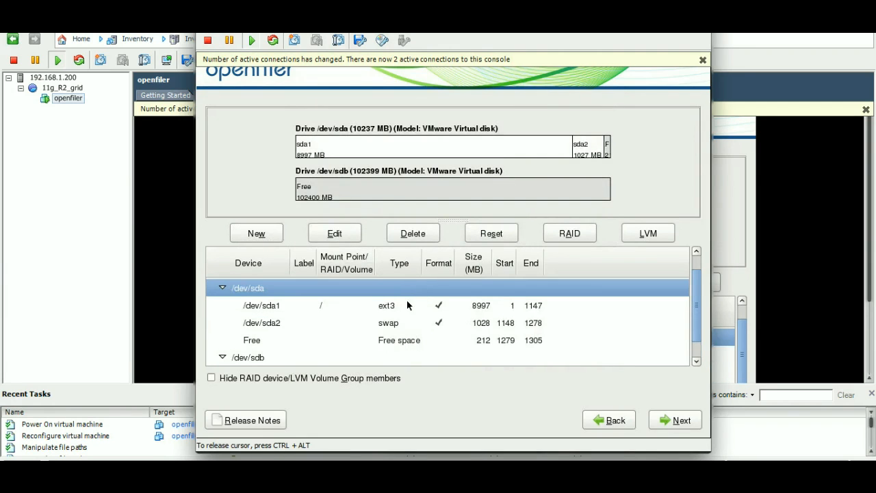
{"action": "left_click", "coordinate": [407, 305]}
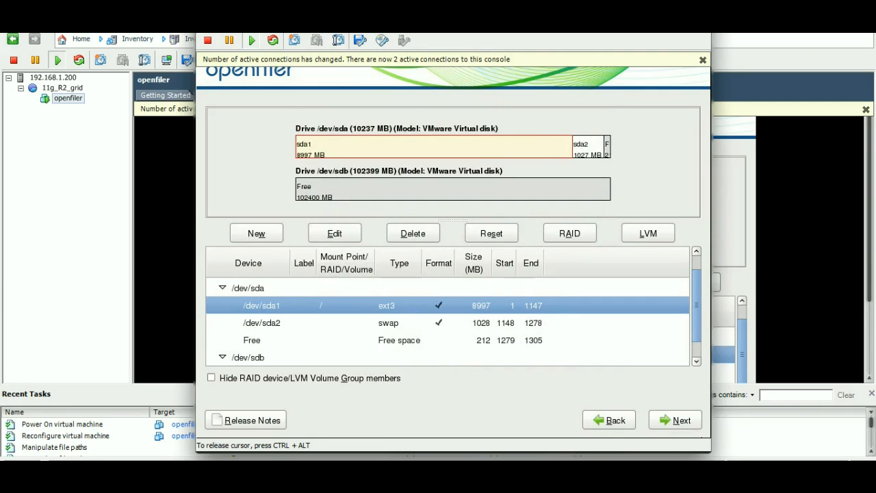
{"action": "left_click", "coordinate": [695, 423]}
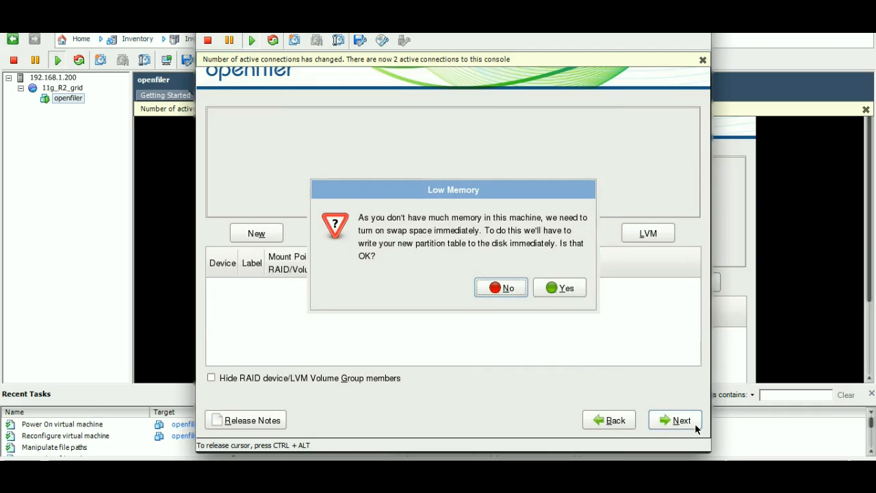
{"action": "left_click", "coordinate": [561, 290]}
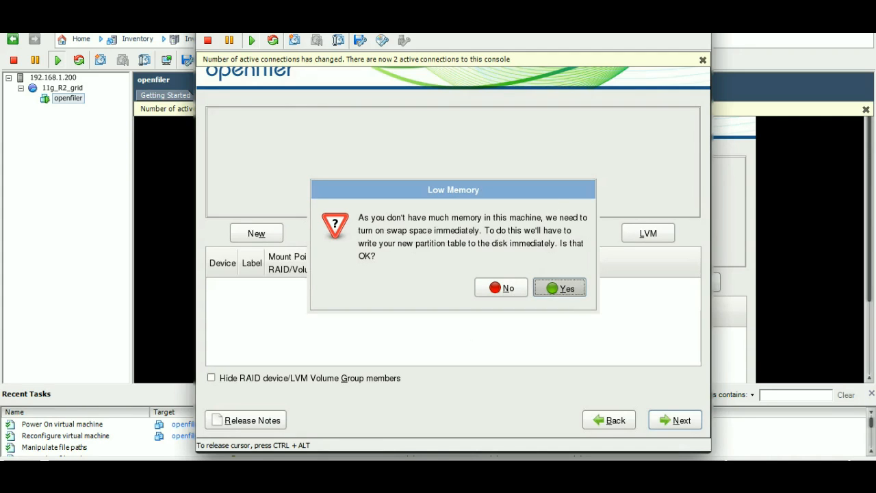
{"action": "key", "text": "ctrl+alt"}
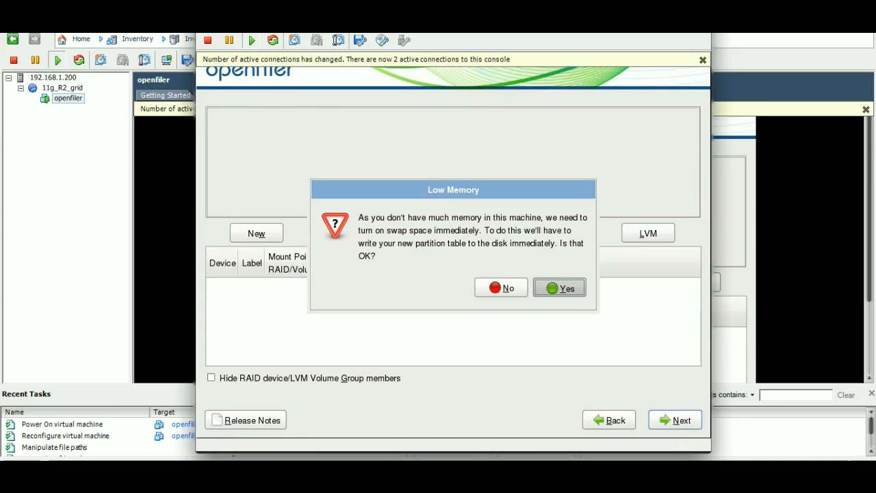
{"action": "left_click", "coordinate": [597, 14]}
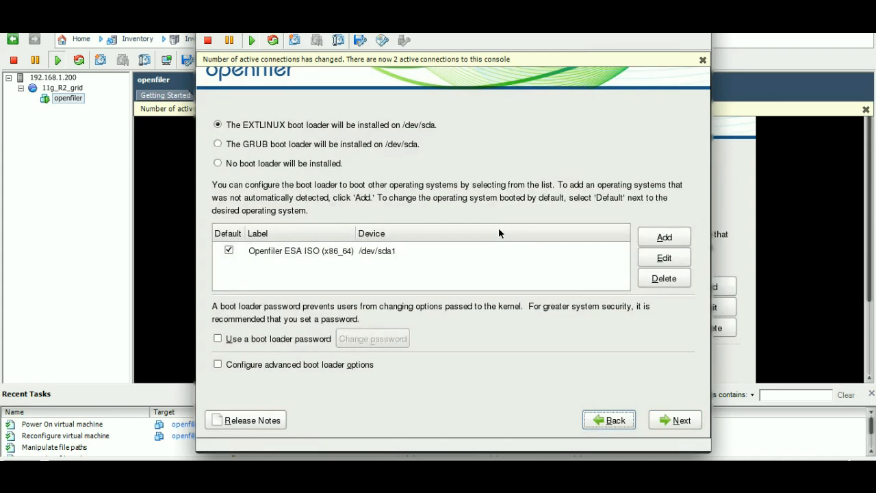
{"action": "left_click", "coordinate": [498, 233]}
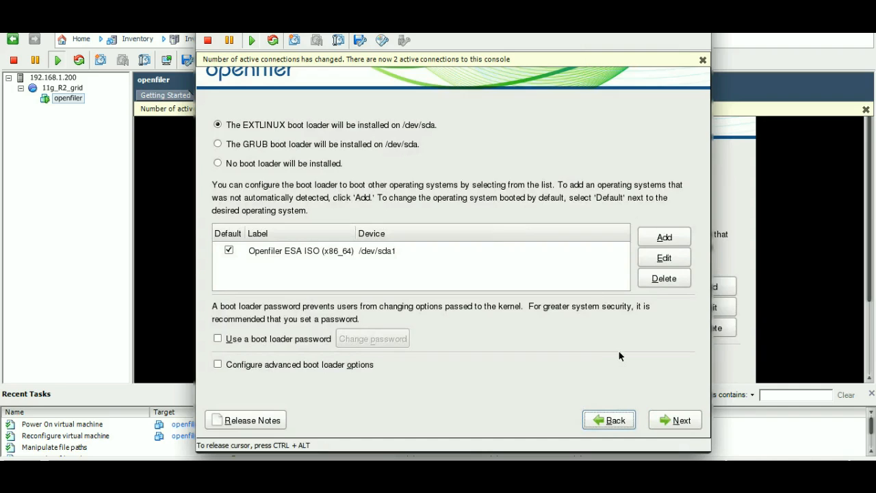
Step: Accept the EXTLINUX boot loader and configure eth0 with manual IPv4 address 192.168.1.100, netmask 255.255.255.0, and IPv6 support disabled
{"action": "left_click", "coordinate": [674, 422]}
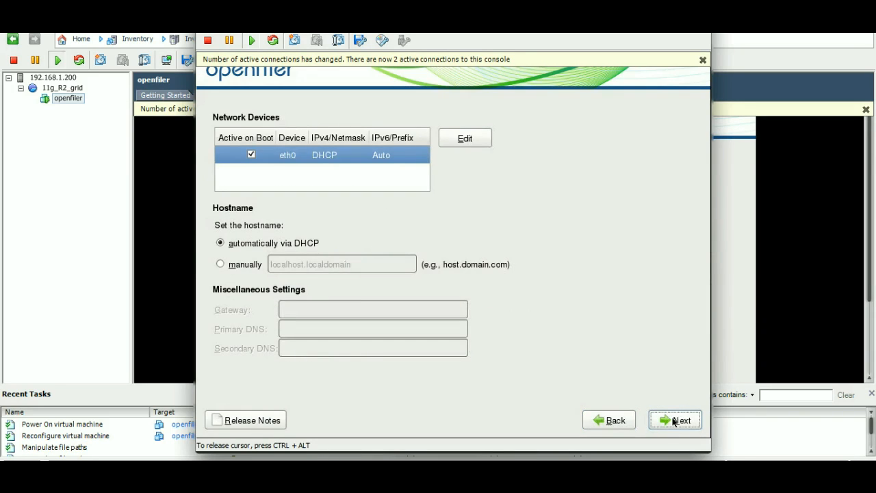
{"action": "left_click", "coordinate": [456, 140]}
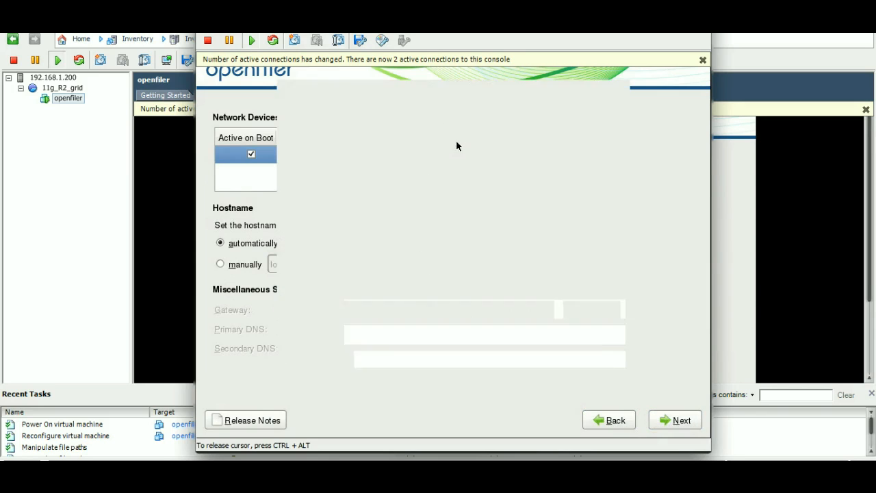
{"action": "left_click", "coordinate": [364, 185]}
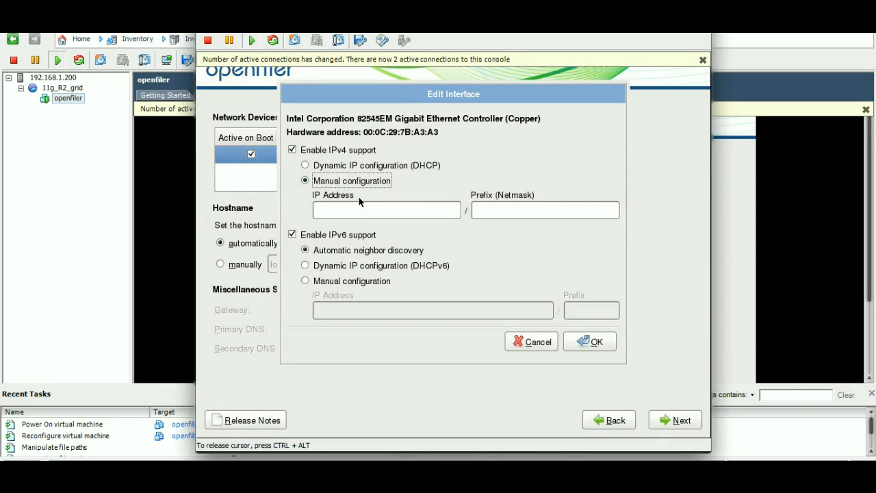
{"action": "left_click", "coordinate": [361, 207]}
{"action": "type", "text": "19"}
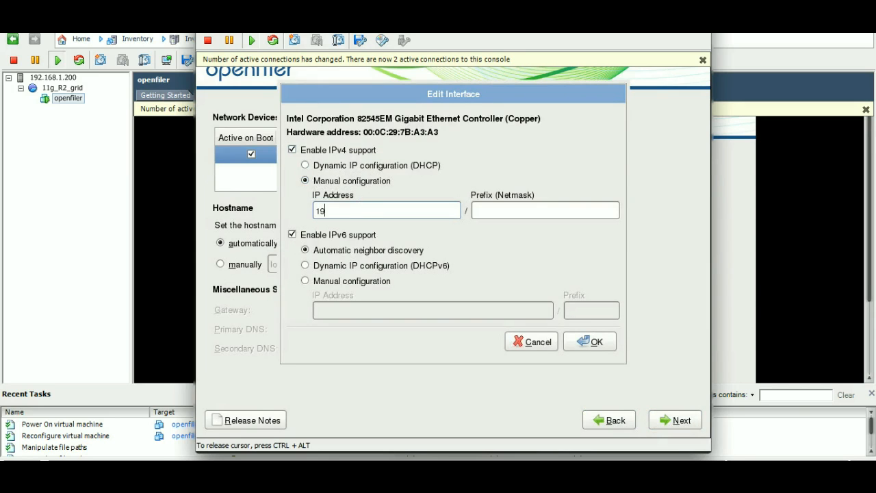
{"action": "type", "text": "2.168.1.1000"}
{"action": "key", "text": "Tab"}
{"action": "type", "text": "255.255.255.0"}
{"action": "key", "text": "Left"}
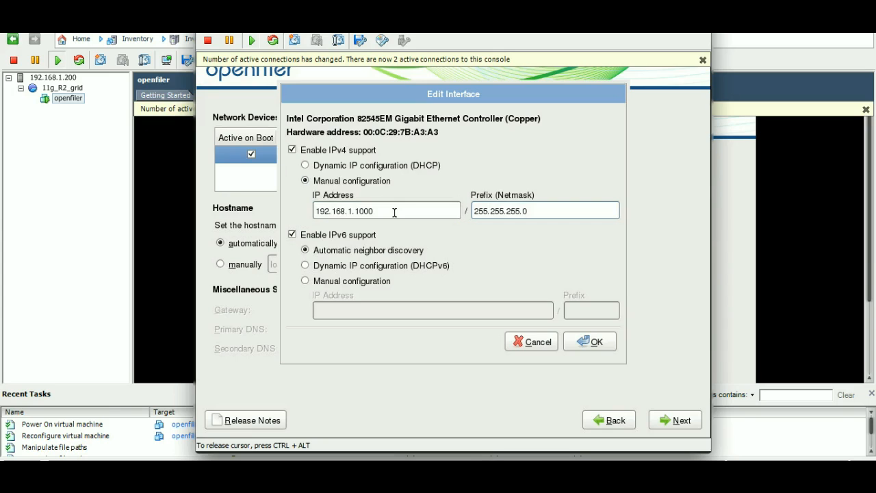
{"action": "key", "text": "BackSpace"}
{"action": "left_click", "coordinate": [292, 235]}
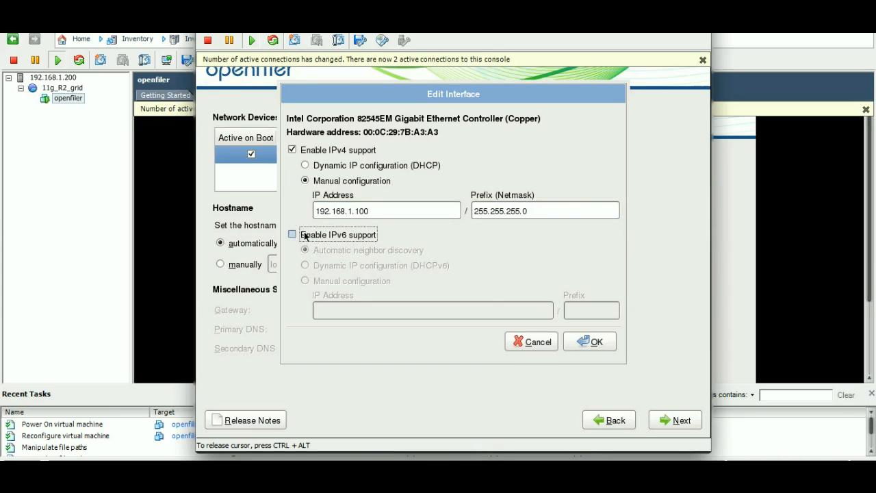
{"action": "left_click", "coordinate": [573, 340]}
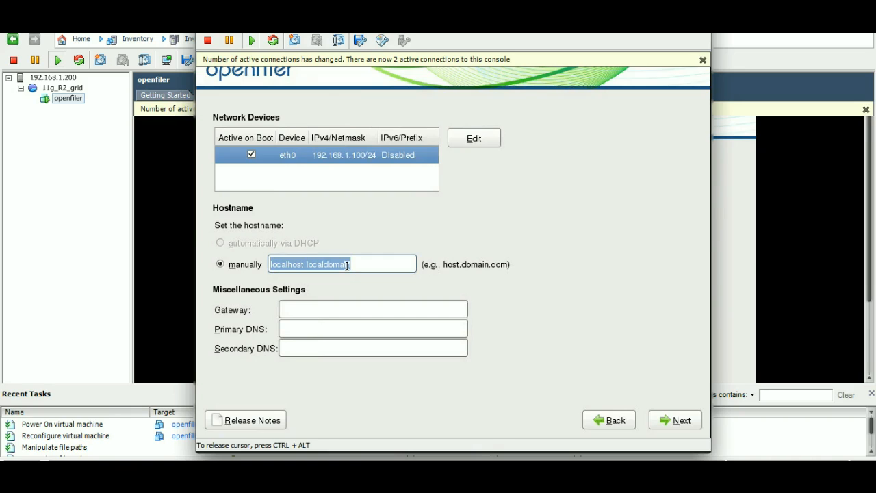
Step: Set the hostname to openfiler, the gateway to 192.168.1.1 and the primary DNS to 192.168.1.2, and accept the network settings
{"action": "type", "text": "ope"}
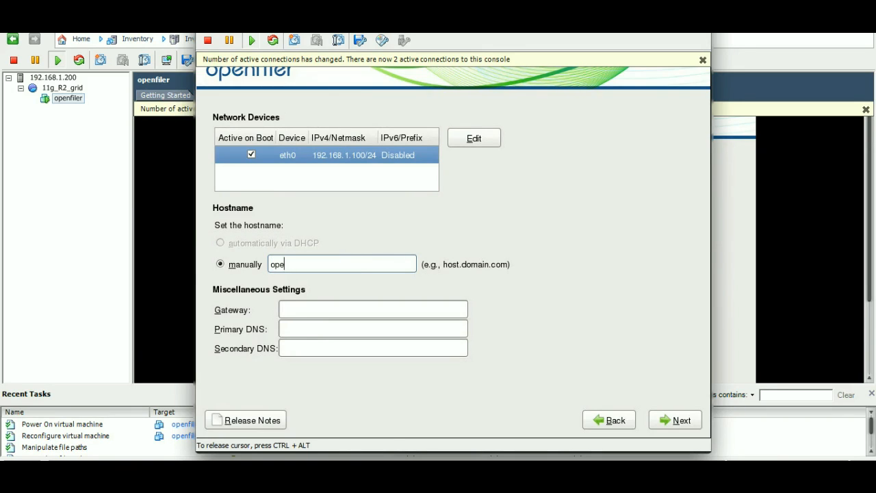
{"action": "type", "text": "nfiler"}
{"action": "key", "text": "Tab"}
{"action": "type", "text": "192.168"}
{"action": "type", "text": ".1."}
{"action": "key", "text": "Tab"}
{"action": "type", "text": "192.1658.1.2"}
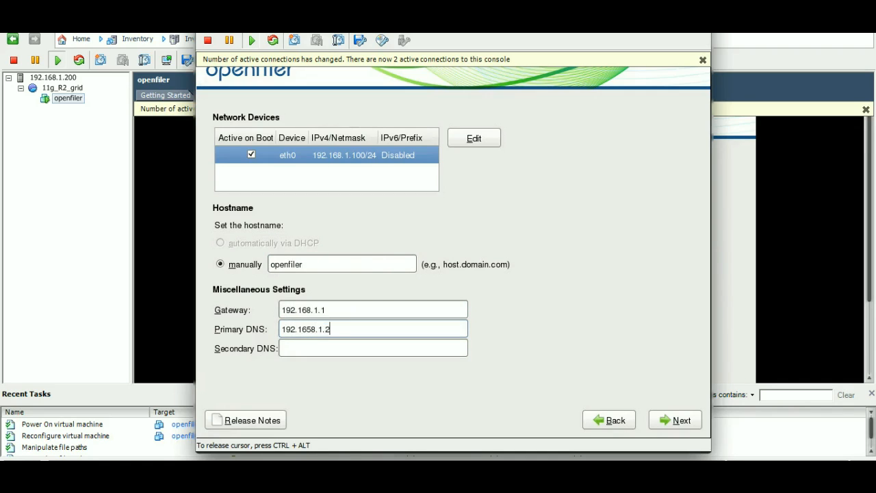
{"action": "key", "text": "Left"}
{"action": "key", "text": "BackSpace"}
{"action": "left_click", "coordinate": [656, 418]}
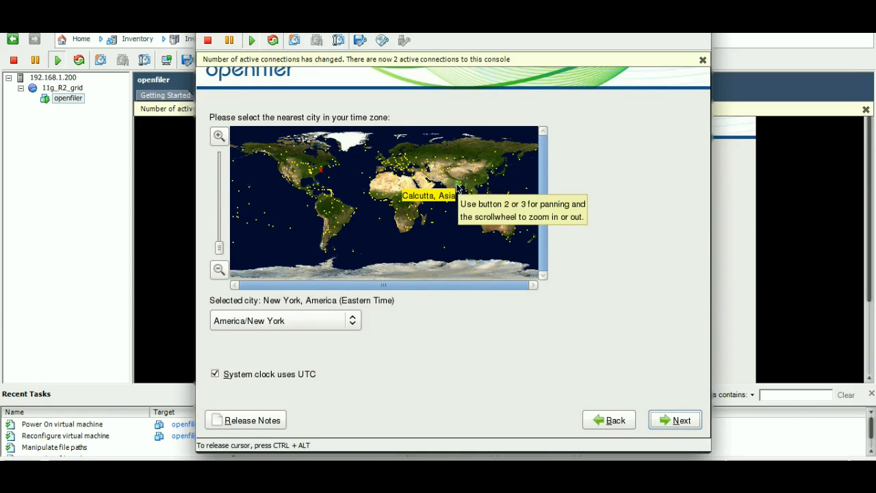
Step: Choose Calcutta, Asia as the time zone city, and enter and confirm the root password
{"action": "left_click", "coordinate": [459, 185]}
{"action": "left_click", "coordinate": [685, 423]}
{"action": "type", "text": "oracle"}
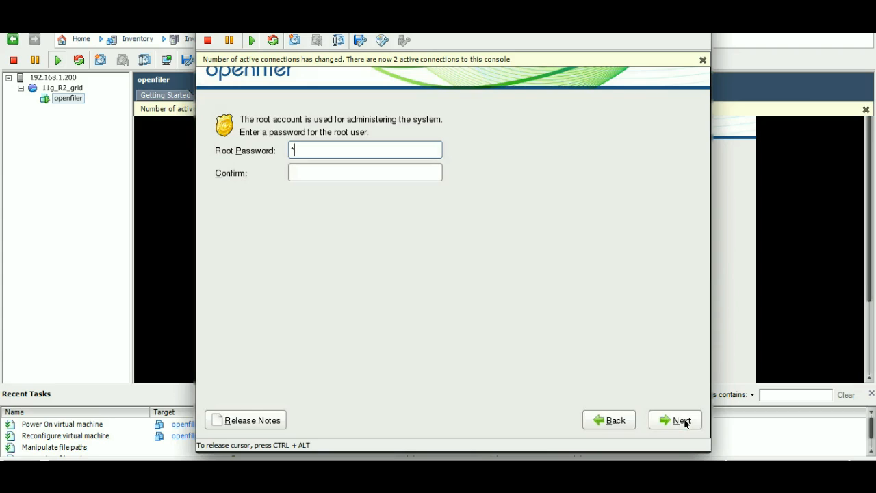
{"action": "key", "text": "Tab"}
{"action": "type", "text": "oracle"}
{"action": "left_click", "coordinate": [685, 424]}
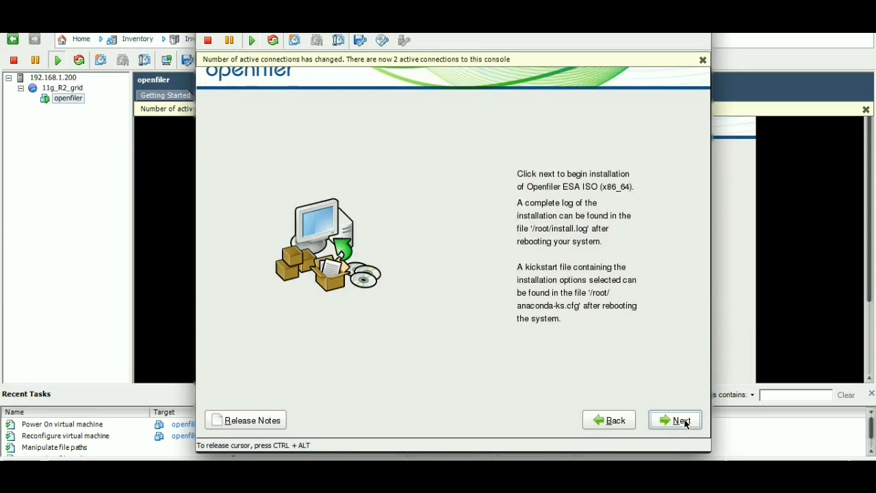
Step: Start the Openfiler installation, dismiss the Windows color scheme prompt, and reboot the virtual machine when the installer finishes
{"action": "left_click", "coordinate": [685, 424]}
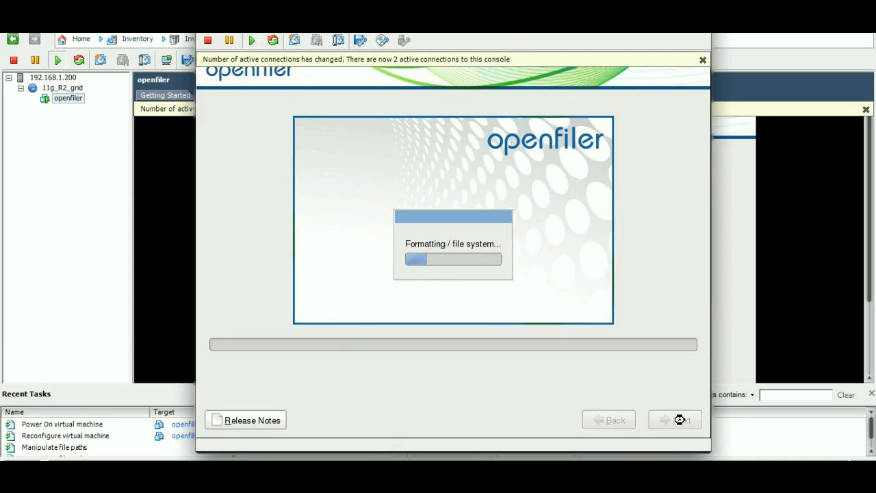
{"action": "left_click", "coordinate": [599, 20]}
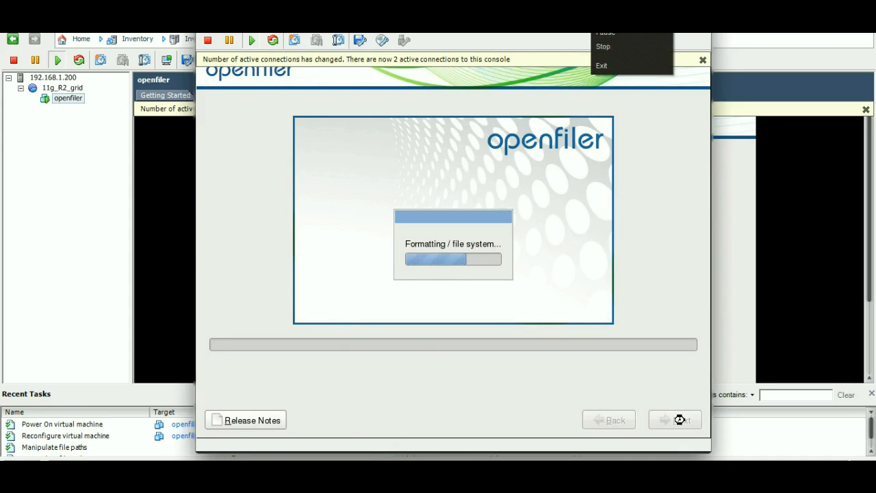
{"action": "left_click", "coordinate": [680, 419]}
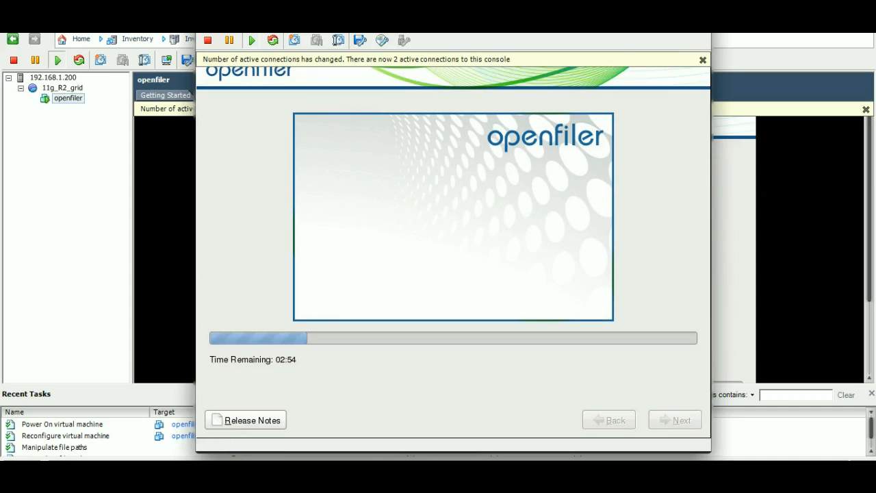
{"action": "left_click", "coordinate": [594, 16]}
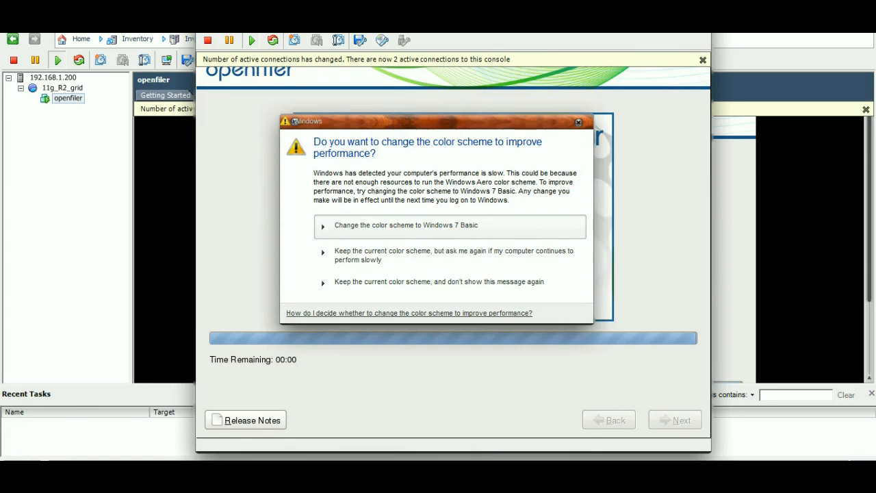
{"action": "key", "text": "Escape"}
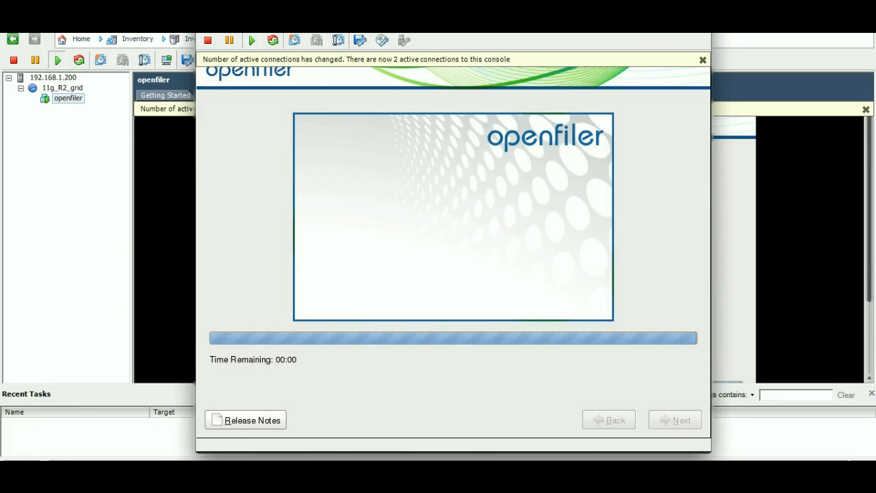
{"action": "left_click", "coordinate": [597, 20]}
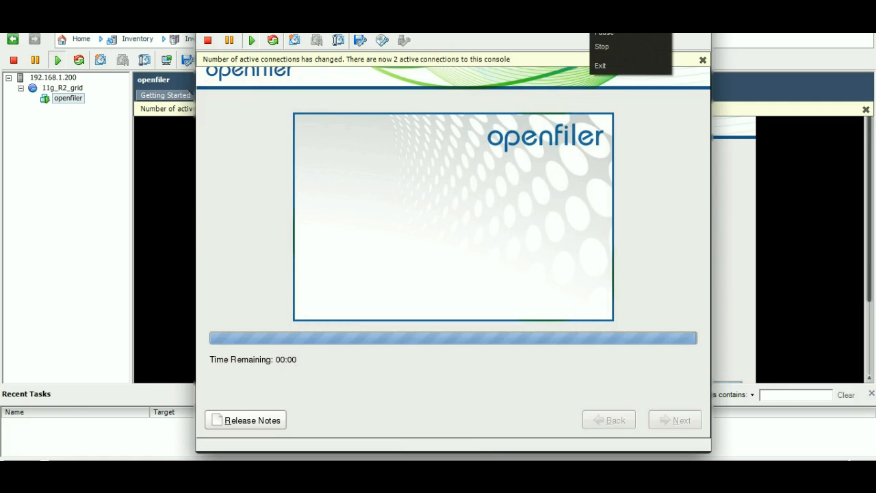
{"action": "left_click", "coordinate": [479, 274]}
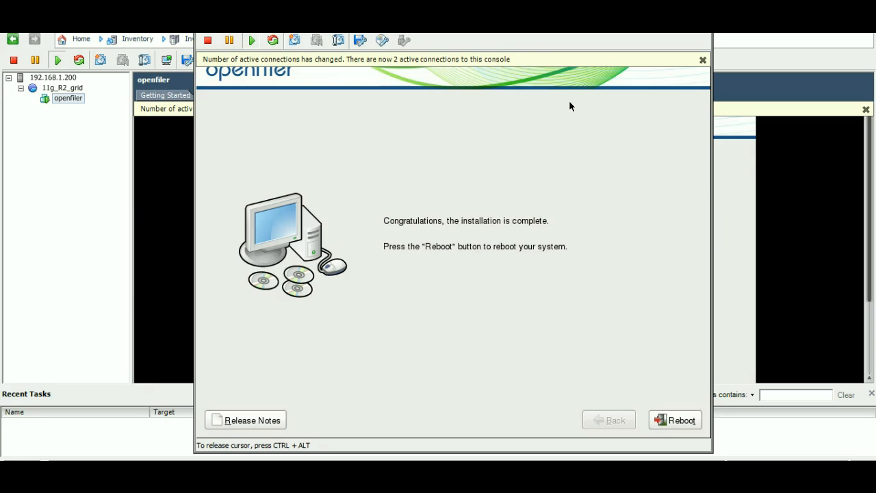
{"action": "left_click", "coordinate": [673, 419]}
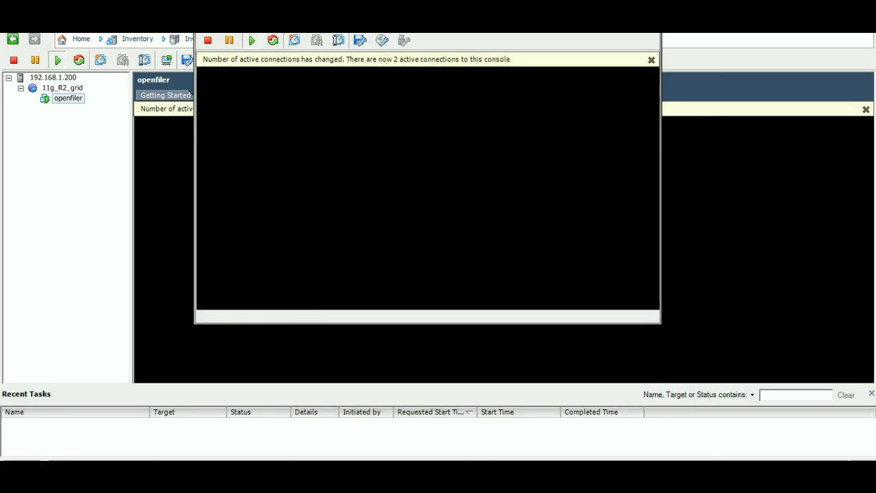
{"action": "left_click", "coordinate": [600, 29]}
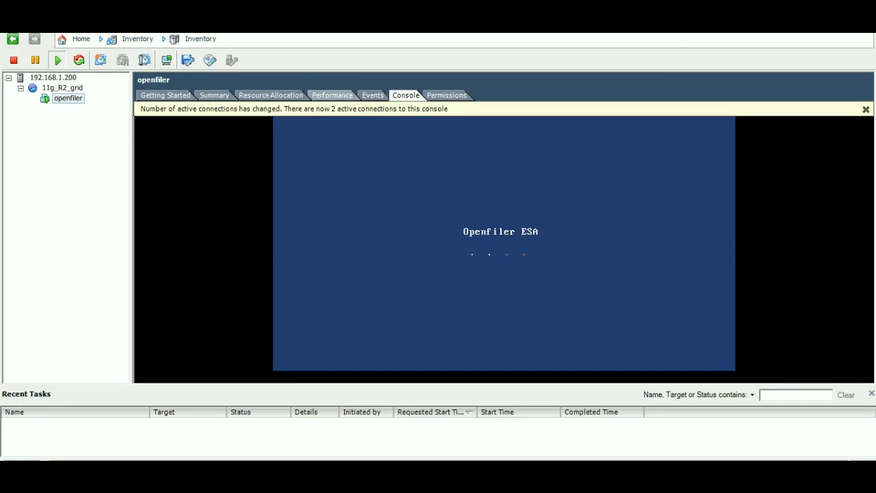
Step: Review the openfiler virtual machine's performance, resource allocation and summary, close the network connection alert, and return to its console
{"action": "left_click", "coordinate": [332, 95]}
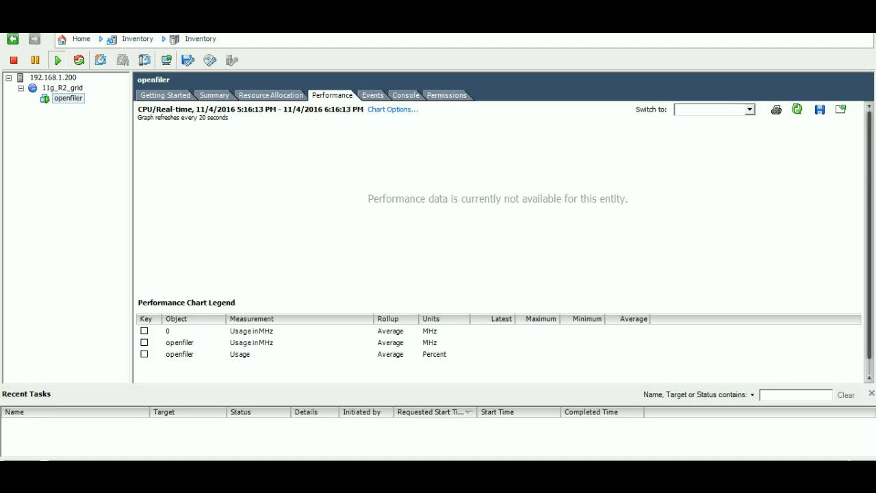
{"action": "left_click", "coordinate": [271, 95]}
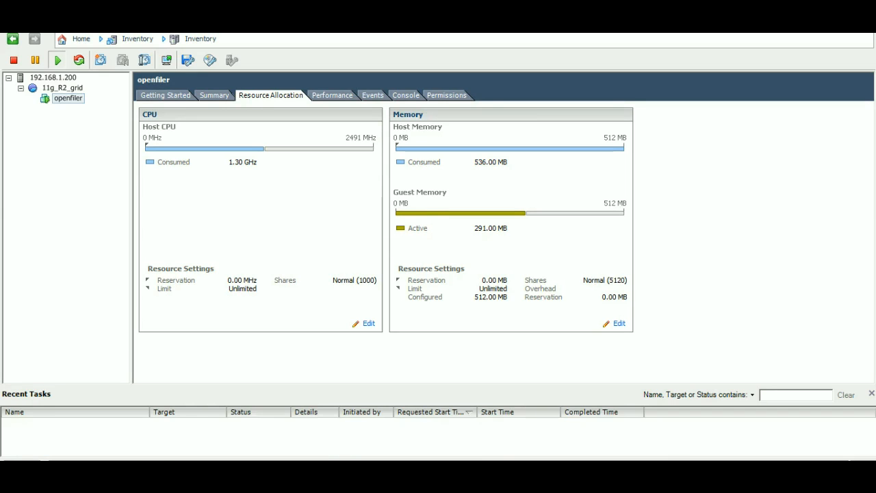
{"action": "left_click", "coordinate": [214, 95]}
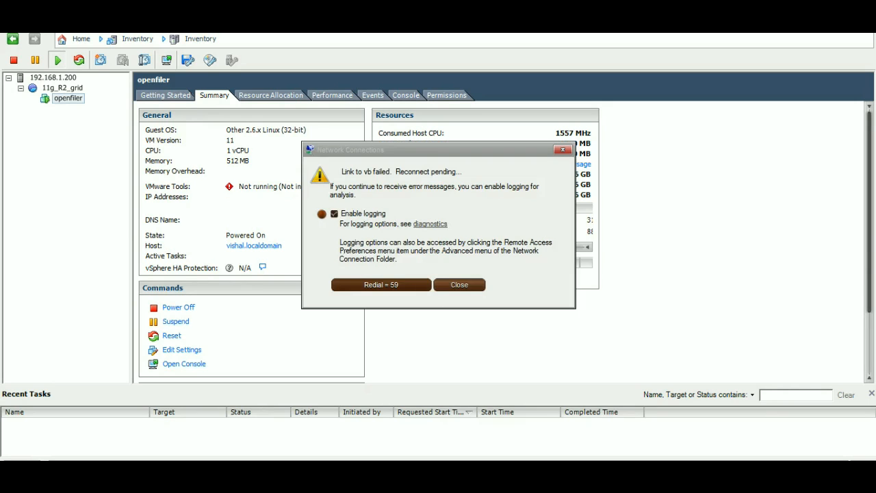
{"action": "left_click", "coordinate": [459, 285]}
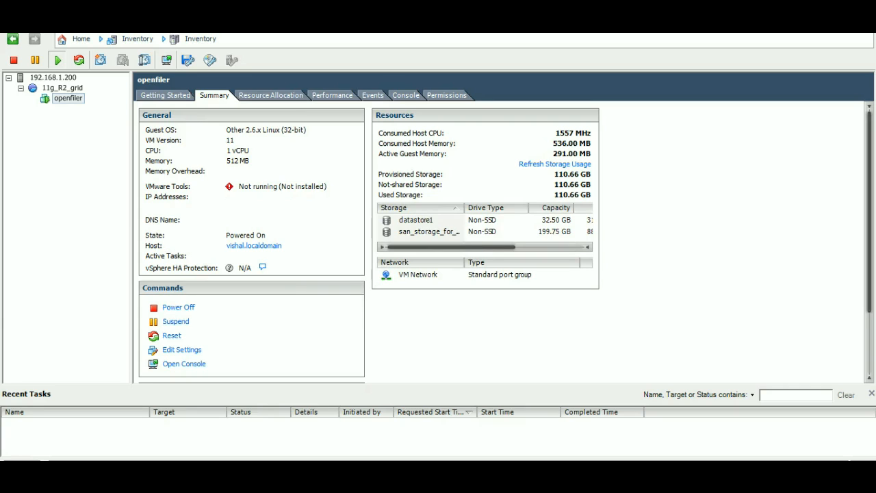
{"action": "left_click", "coordinate": [406, 95]}
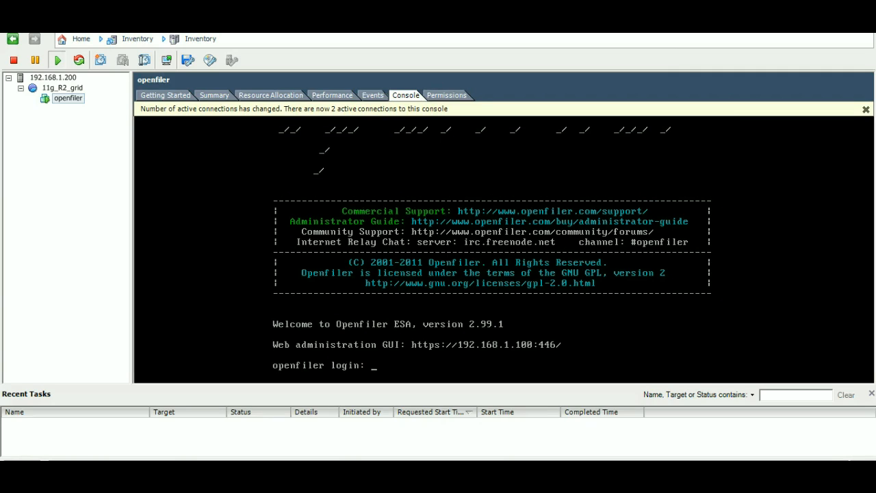
Step: Switch to Chrome and open the Openfiler web administration login page at 192.168.1.100
{"action": "key", "text": "alt+Tab"}
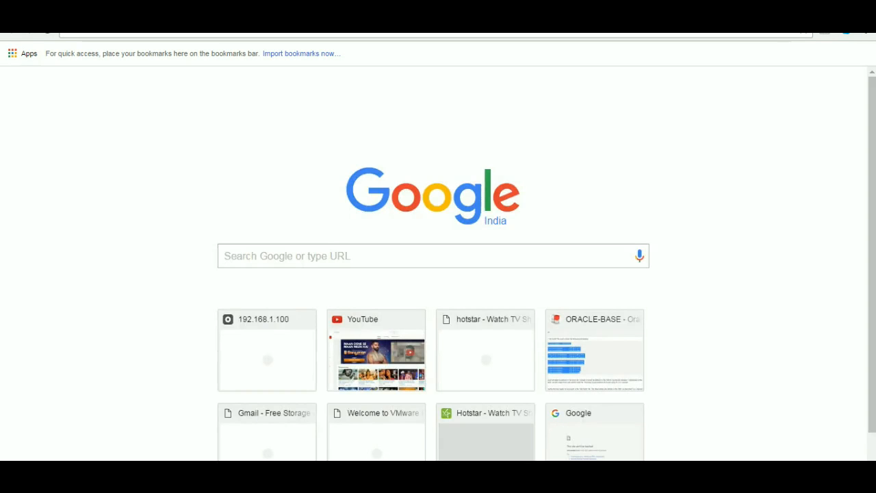
{"action": "left_click", "coordinate": [267, 353]}
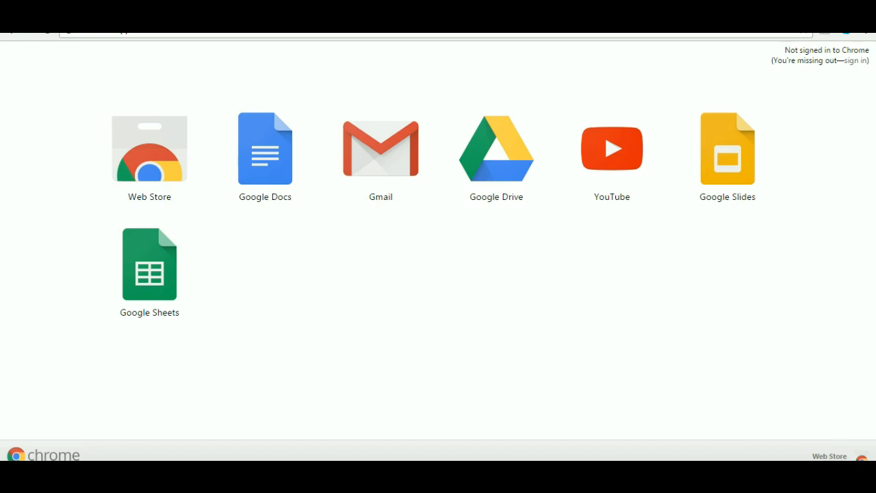
{"action": "key", "text": "alt+Left"}
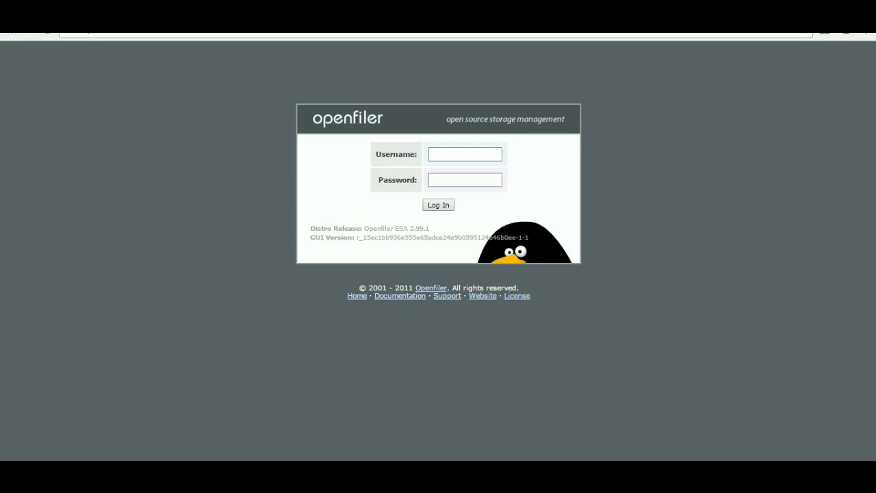
Step: Log in to the Openfiler web administration with the username openfiler and the account password
{"action": "left_click", "coordinate": [465, 154]}
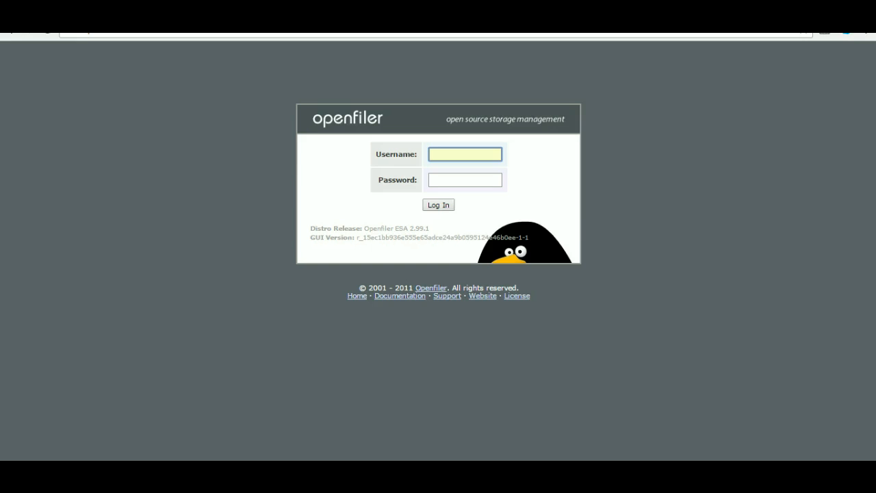
{"action": "type", "text": "openfiler"}
{"action": "key", "text": "Down"}
{"action": "key", "text": "Tab"}
{"action": "type", "text": "password"}
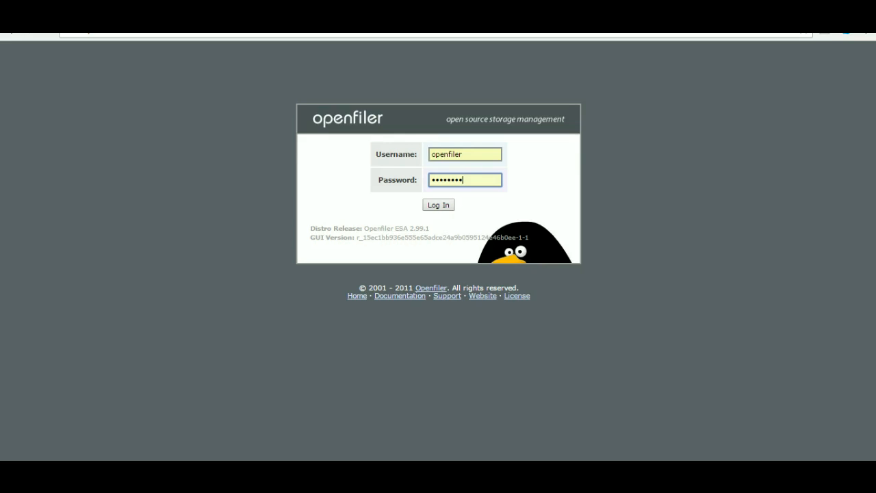
{"action": "key", "text": "Return"}
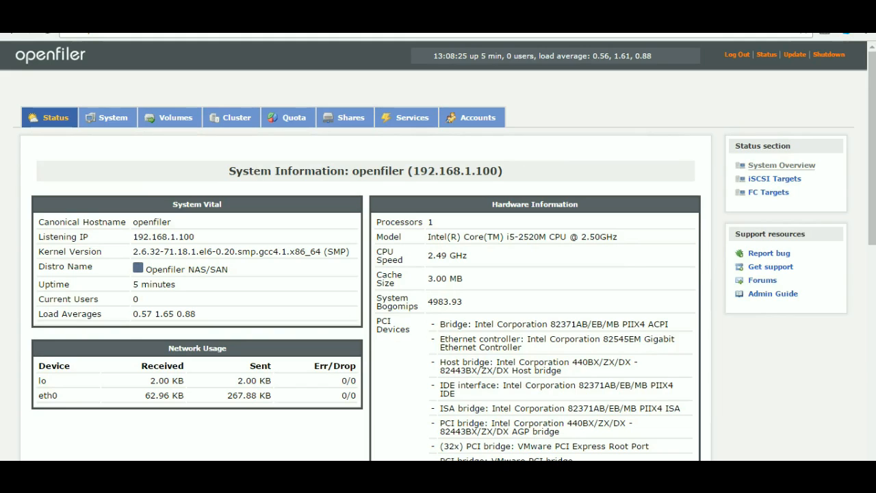
Step: Highlight the IP address in the System Information heading, switch to PuTTY, and load the saved session open
{"action": "left_click_drag", "start_coordinate": [352, 170], "coordinate": [503, 171]}
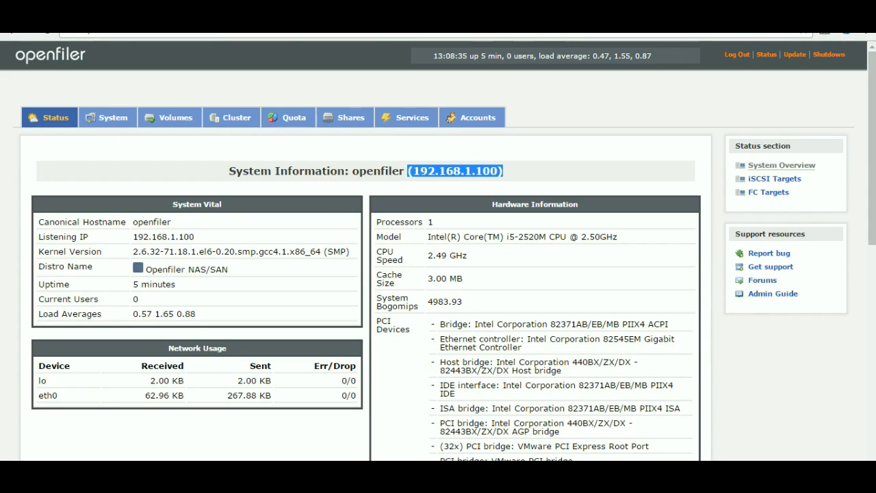
{"action": "key", "text": "alt+Tab"}
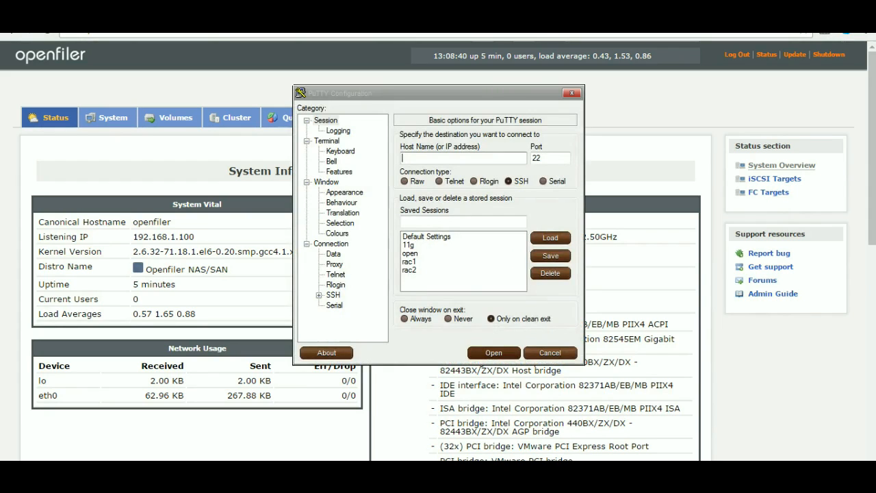
{"action": "left_click", "coordinate": [410, 253]}
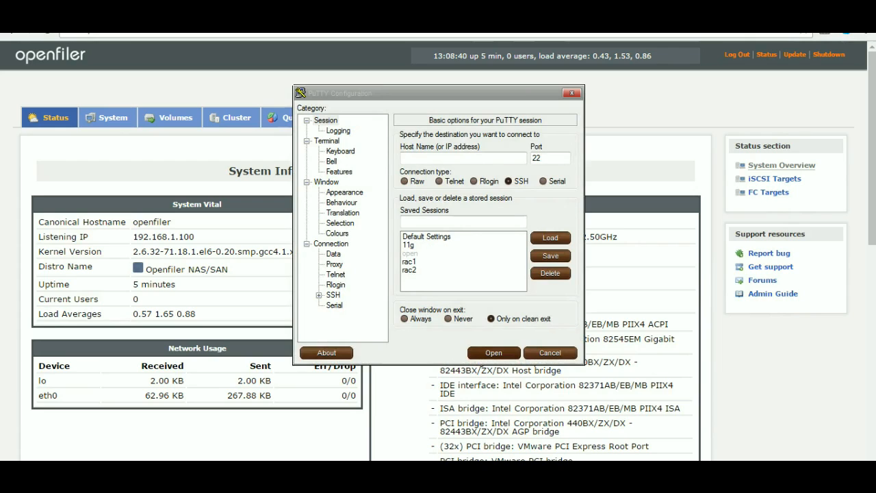
{"action": "left_click", "coordinate": [550, 237]}
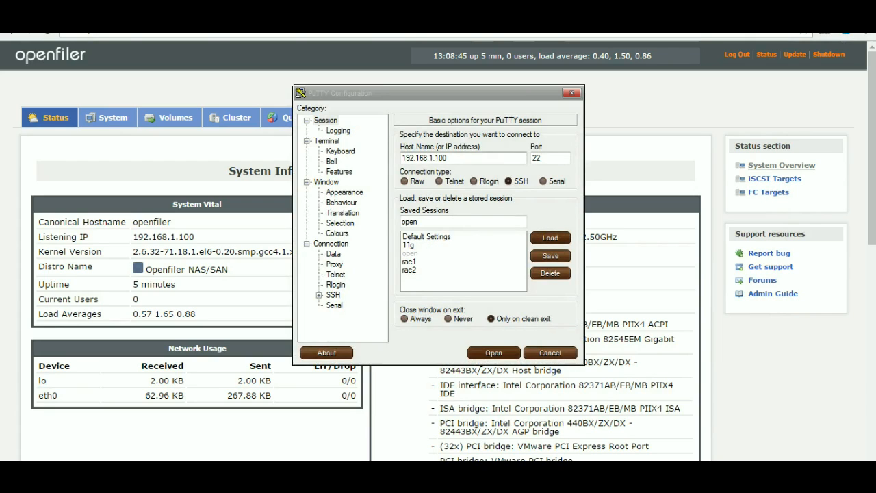
Step: Load the saved session 11g and set its host address to 192.168.1.100
{"action": "left_click", "coordinate": [408, 245]}
{"action": "left_click", "coordinate": [550, 237]}
{"action": "left_click", "coordinate": [444, 158]}
{"action": "key", "text": "BackSpace"}
{"action": "type", "text": "00"}
Step: Save the session settings under the name openfiler
{"action": "left_click", "coordinate": [444, 222]}
{"action": "key", "text": "BackSpace"}
{"action": "key", "text": "BackSpace"}
{"action": "key", "text": "BackSpace"}
{"action": "type", "text": "openfiler"}
{"action": "left_click", "coordinate": [550, 256]}
Step: Connect to 192.168.1.100 over SSH, accept the new host key, log in as root with the account password, and clear the terminal
{"action": "left_click", "coordinate": [493, 353]}
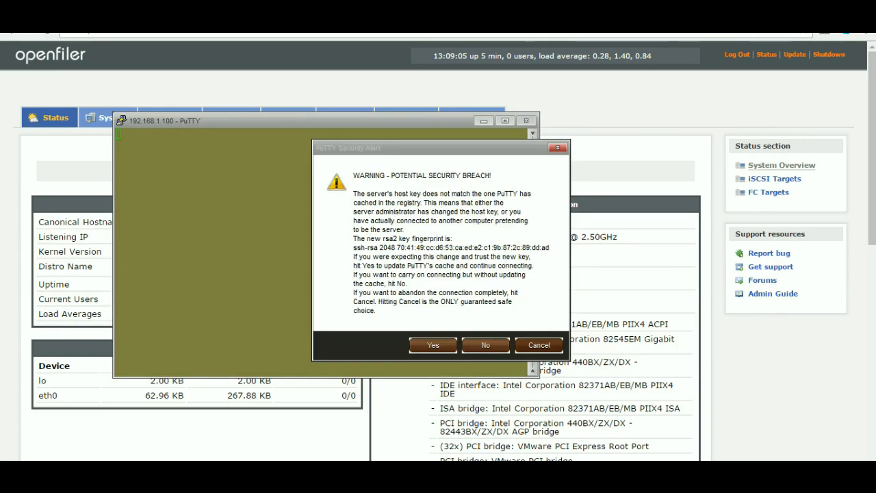
{"action": "left_click", "coordinate": [433, 345]}
{"action": "type", "text": "root"}
{"action": "key", "text": "Return"}
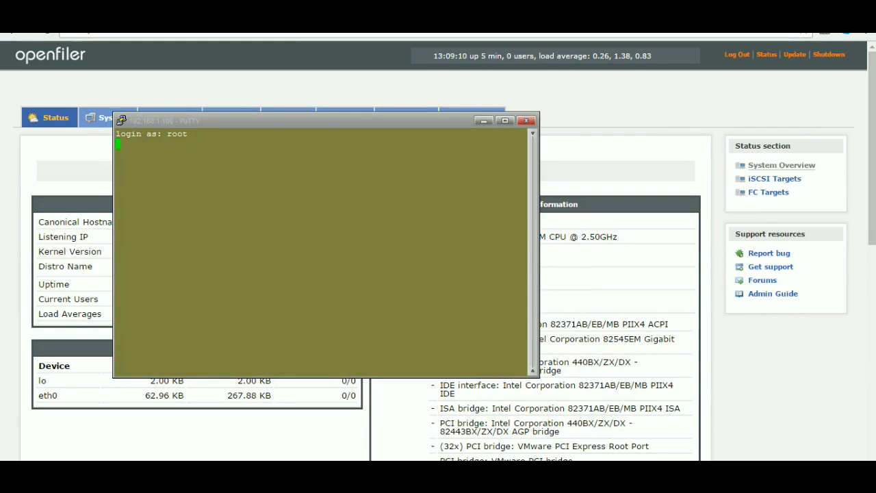
{"action": "left_click_drag", "start_coordinate": [308, 121], "coordinate": [380, 114]}
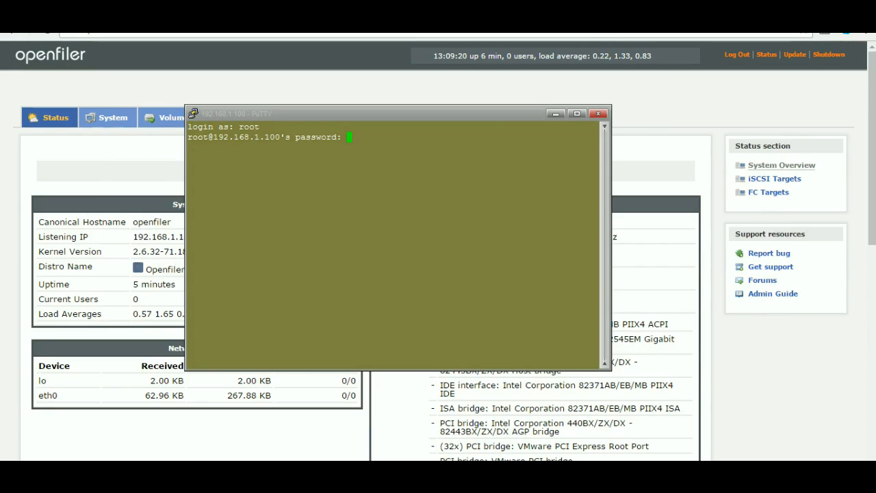
{"action": "key", "text": "Return"}
{"action": "key", "text": "ctrl+l"}
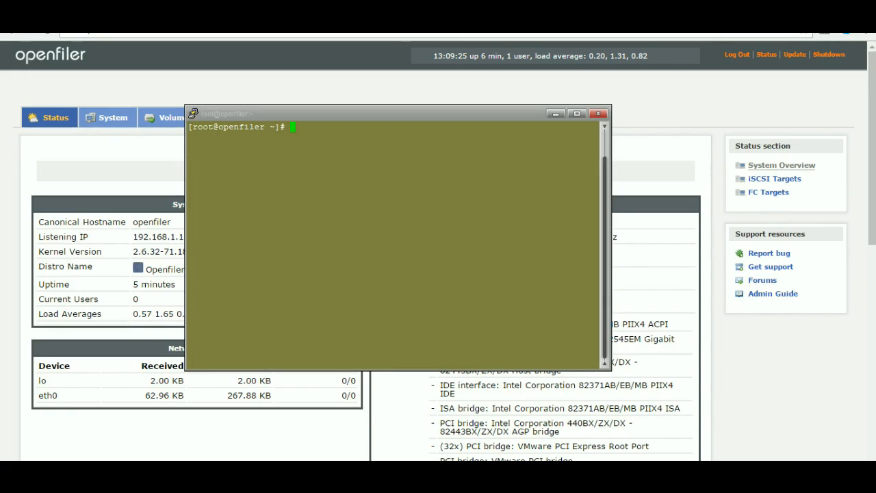
Step: Try the host command, run uname -a, and highlight the hostname in its output
{"action": "type", "text": "host"}
{"action": "key", "text": "Return"}
{"action": "key", "text": "Up"}
{"action": "key", "text": "BackSpace"}
{"action": "key", "text": "BackSpace"}
{"action": "key", "text": "BackSpace"}
{"action": "key", "text": "BackSpace"}
{"action": "key", "text": "BackSpace"}
{"action": "type", "text": "uname -a"}
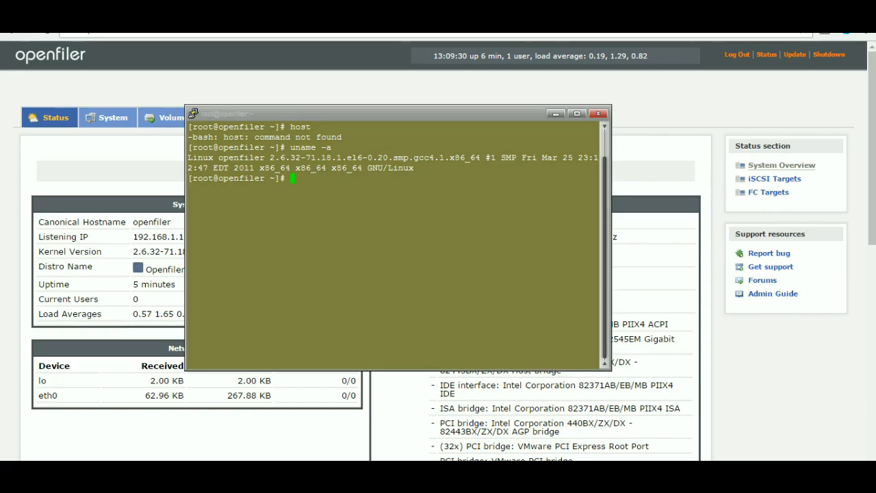
{"action": "left_click_drag", "start_coordinate": [218, 157], "coordinate": [291, 157]}
{"action": "left_click", "coordinate": [290, 158]}
Step: Run ifconfig to check the eth0 interface, highlight its IP address, and clear the terminal
{"action": "type", "text": "ifconfig"}
{"action": "key", "text": "Return"}
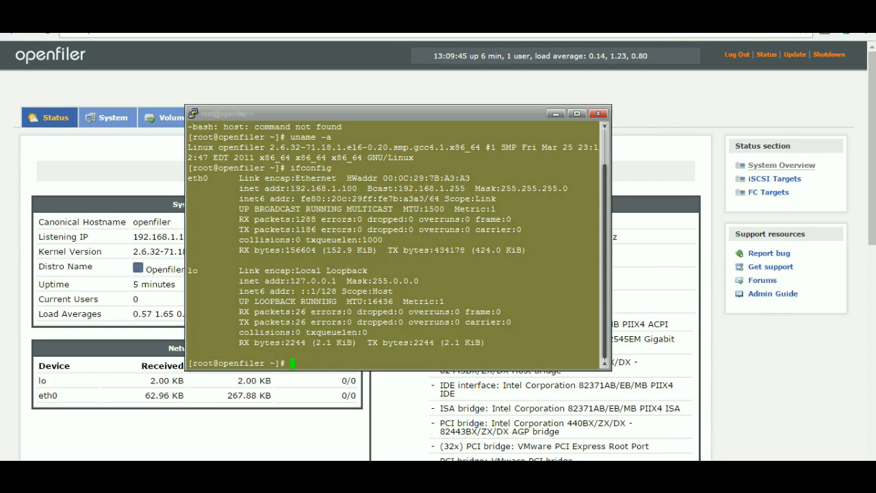
{"action": "left_click_drag", "start_coordinate": [291, 188], "coordinate": [357, 188]}
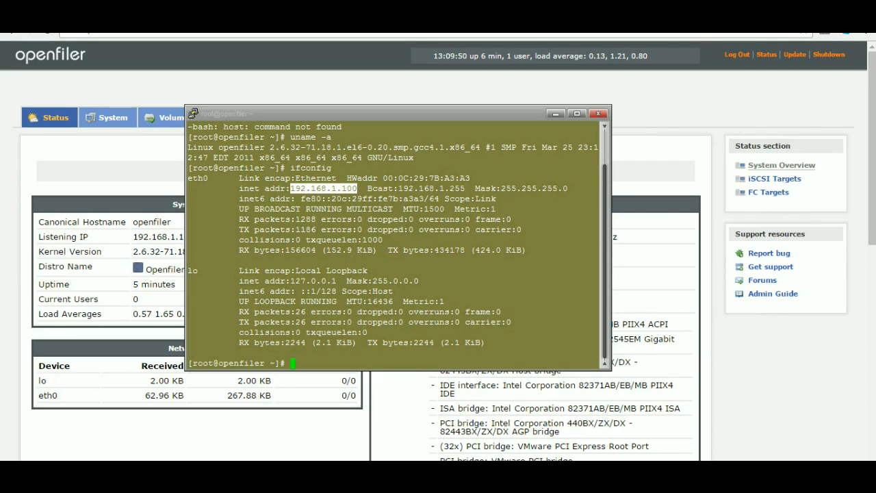
{"action": "key", "text": "ctrl+l"}
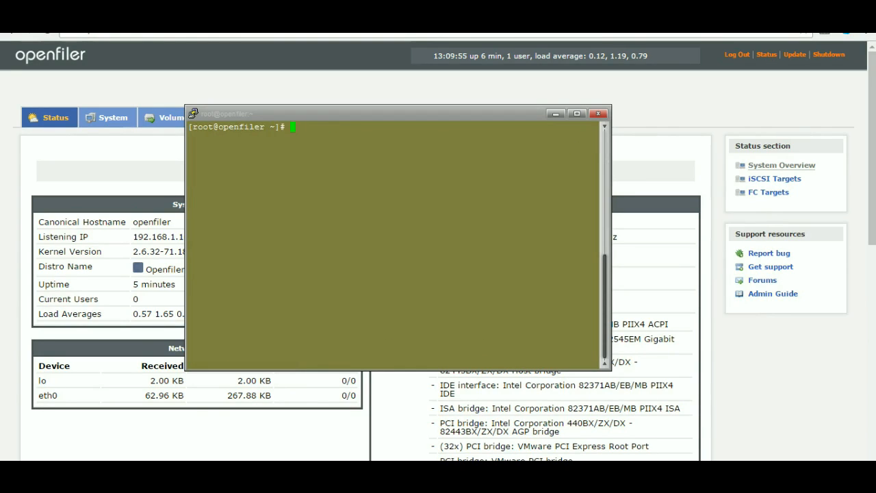
Step: Switch back to Chrome, open the Accounts section, and review its LDAP and Windows domain authentication settings
{"action": "key", "text": "alt+Tab"}
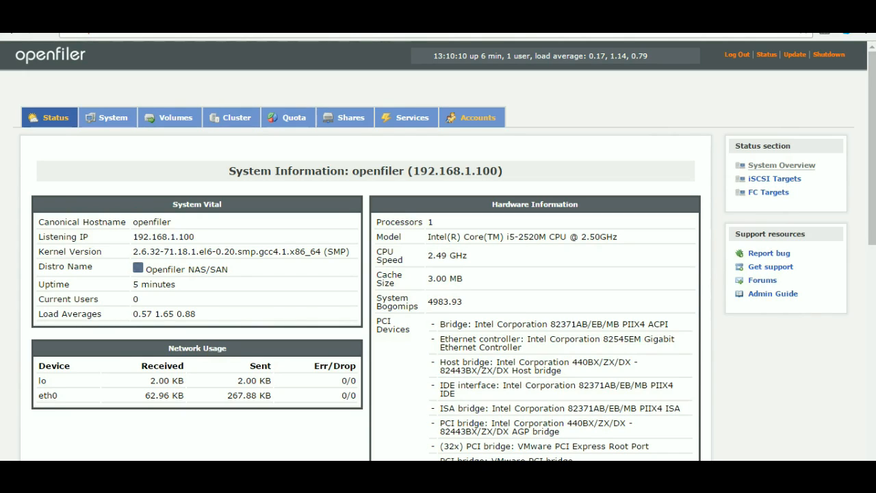
{"action": "left_click", "coordinate": [472, 117]}
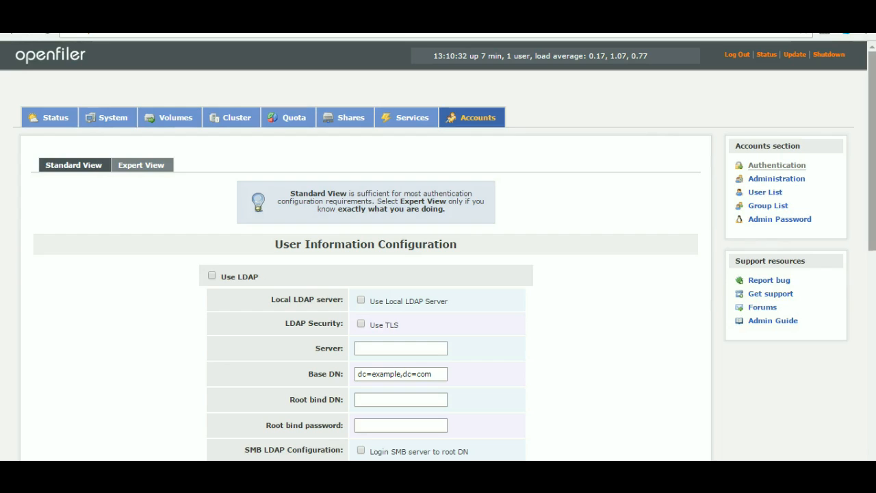
{"action": "scroll", "coordinate": [438, 274], "scroll_direction": "down", "scroll_amount": 1}
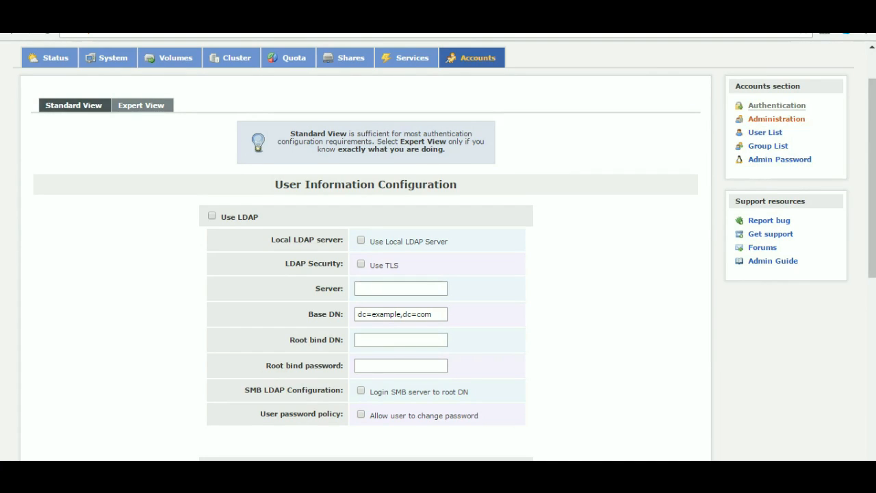
{"action": "scroll", "coordinate": [766, 146], "scroll_direction": "up", "scroll_amount": 2}
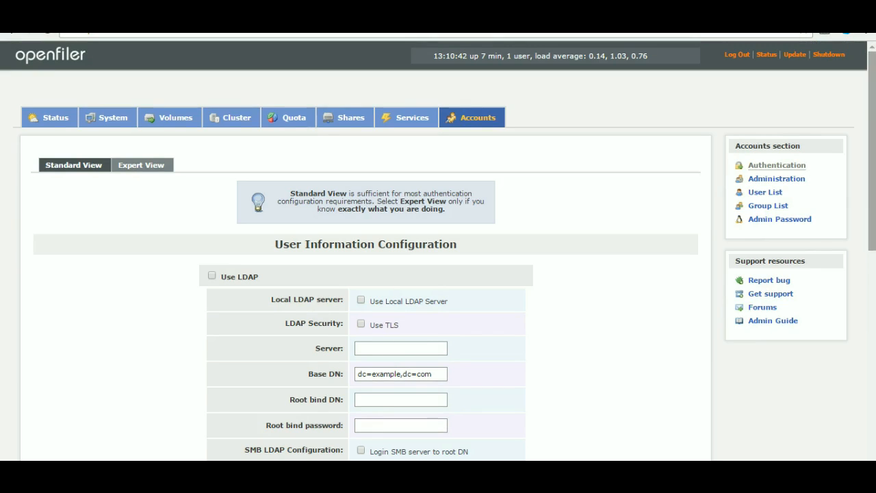
{"action": "scroll", "coordinate": [438, 251], "scroll_direction": "down", "scroll_amount": 3}
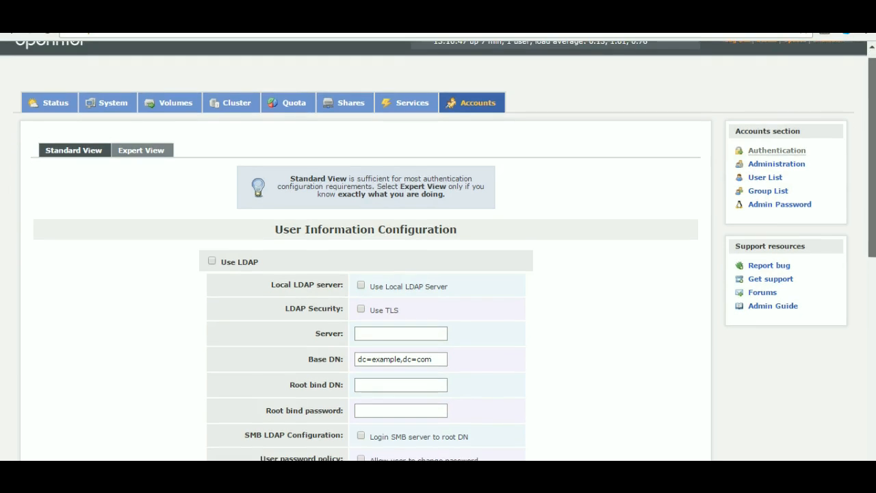
{"action": "scroll", "coordinate": [438, 251], "scroll_direction": "down", "scroll_amount": 3}
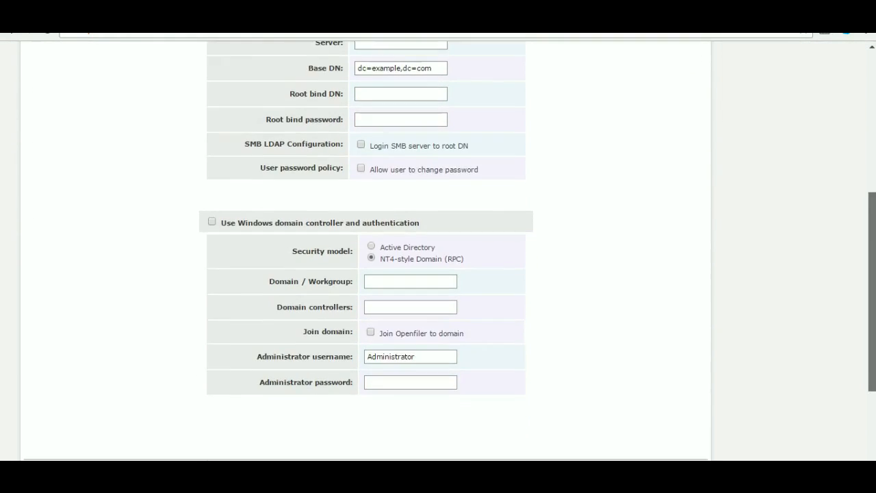
{"action": "scroll", "coordinate": [438, 251], "scroll_direction": "up", "scroll_amount": 4}
{"action": "scroll", "coordinate": [438, 251], "scroll_direction": "up", "scroll_amount": 2}
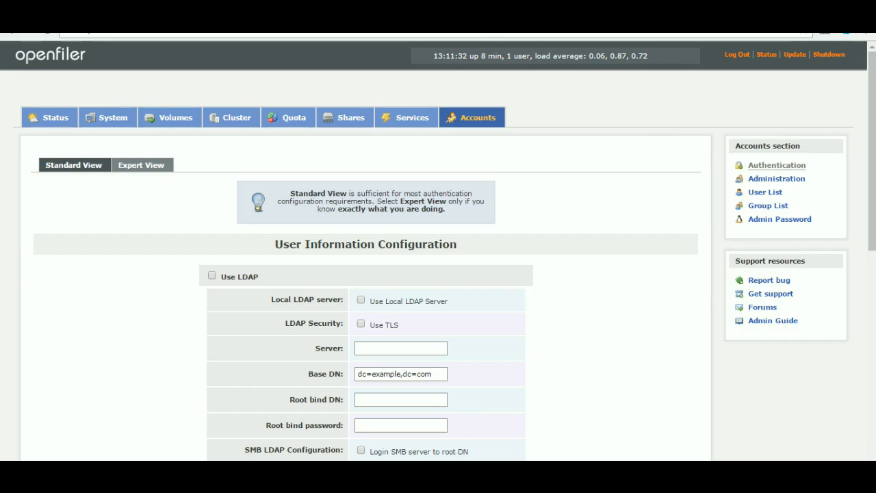
{"action": "left_click", "coordinate": [603, 20]}
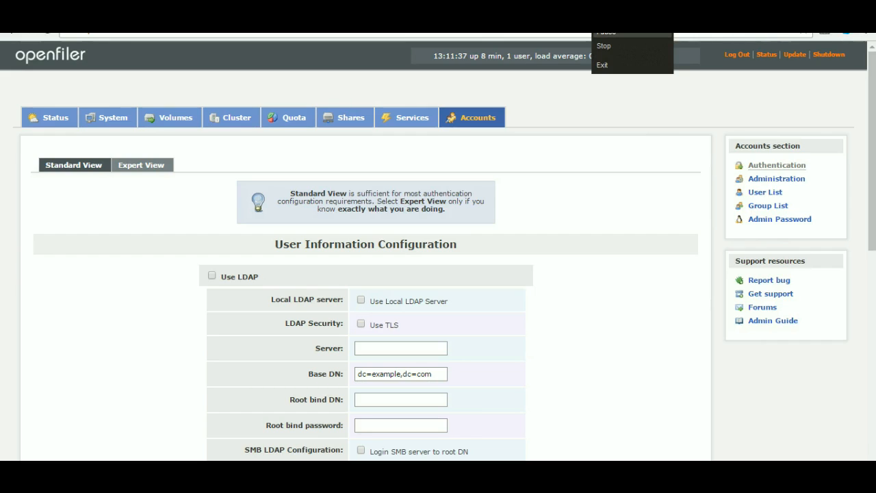